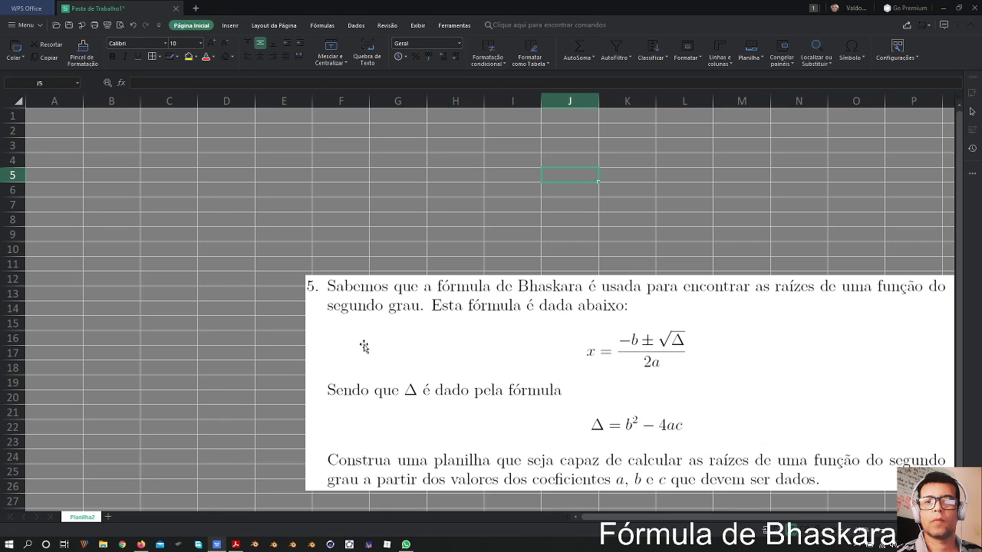
Step: Enter the general quadratic function "f(x) = ax² + bx + c" as text in cell D1
click(61, 115)
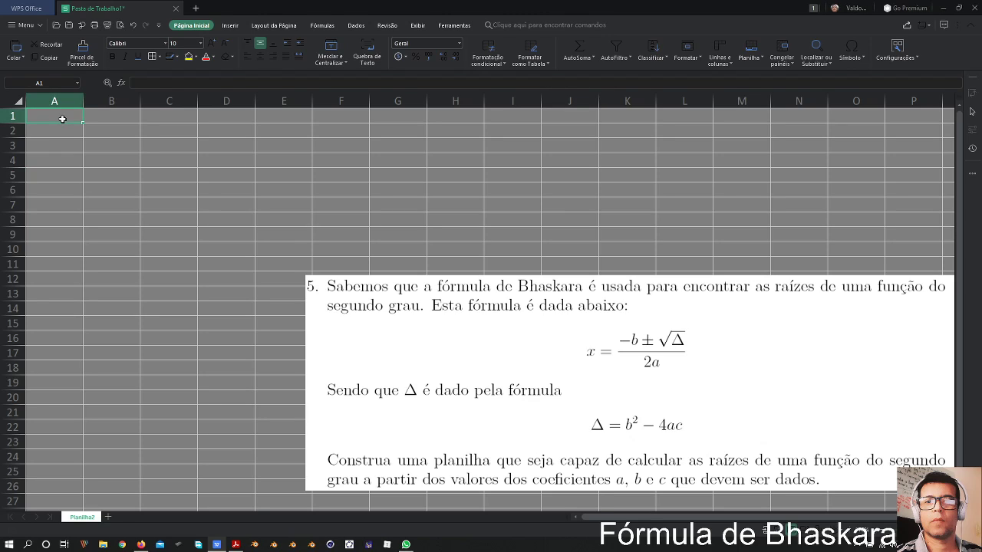
click(223, 115)
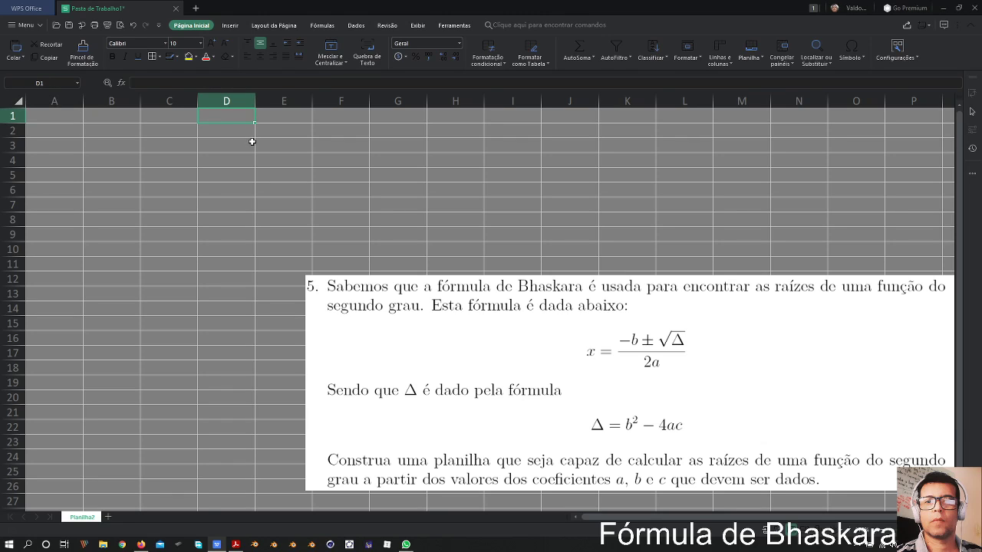
text(f(x)
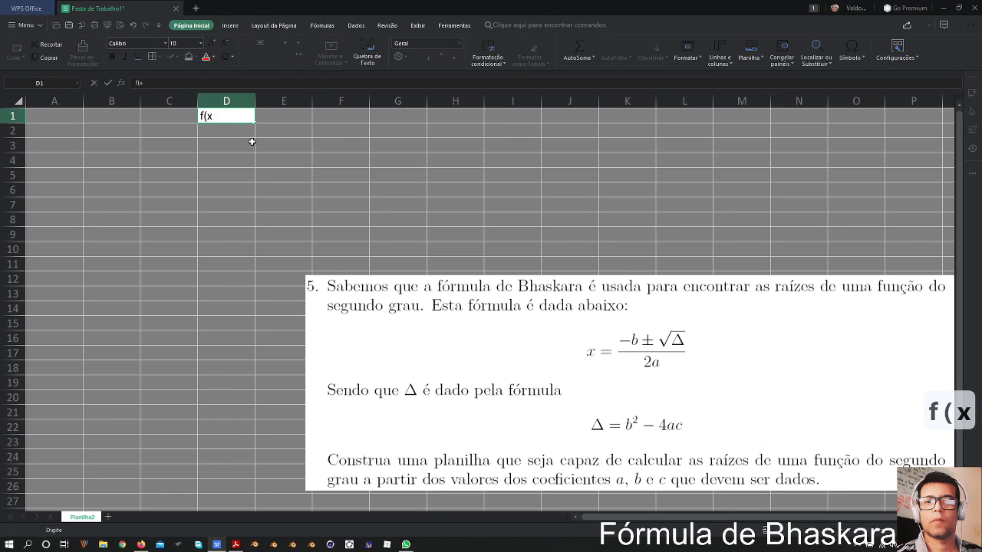
text() = )
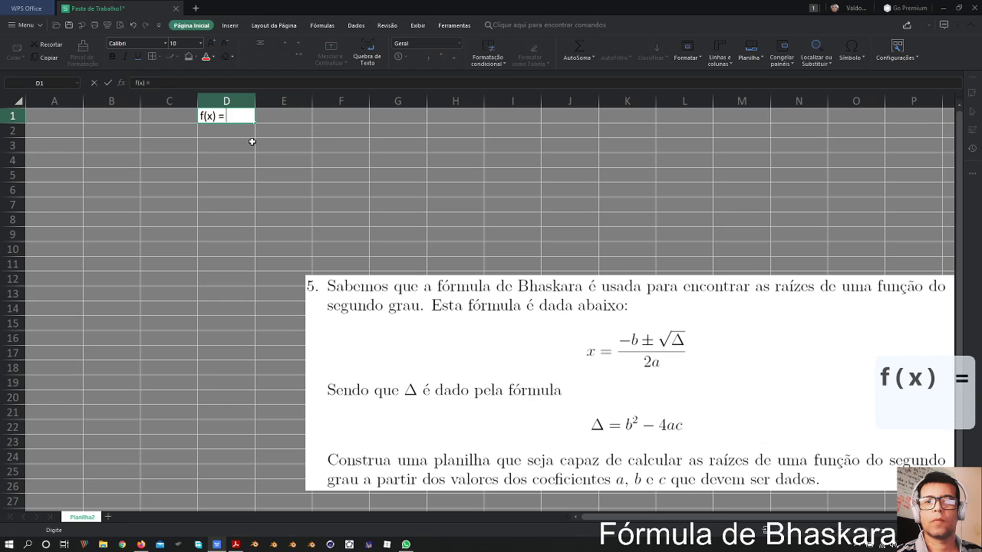
text(ax)
key(ctrl+alt+2)
text(+)
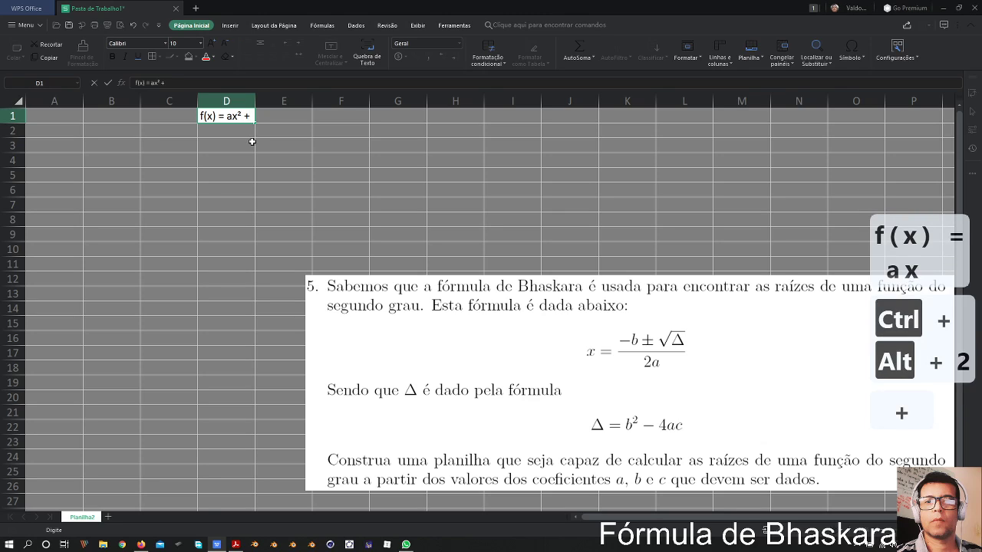
text( bx)
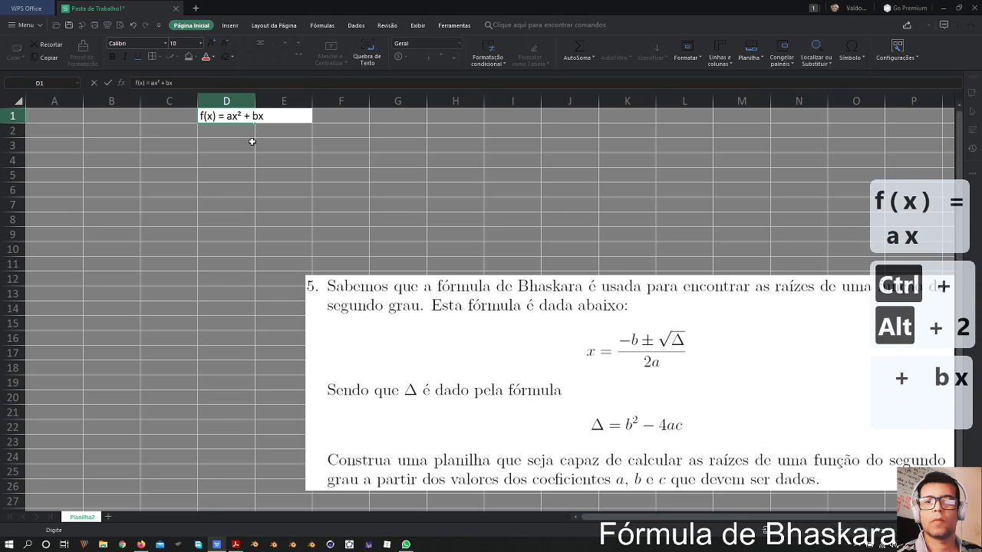
text( + c)
key(Return)
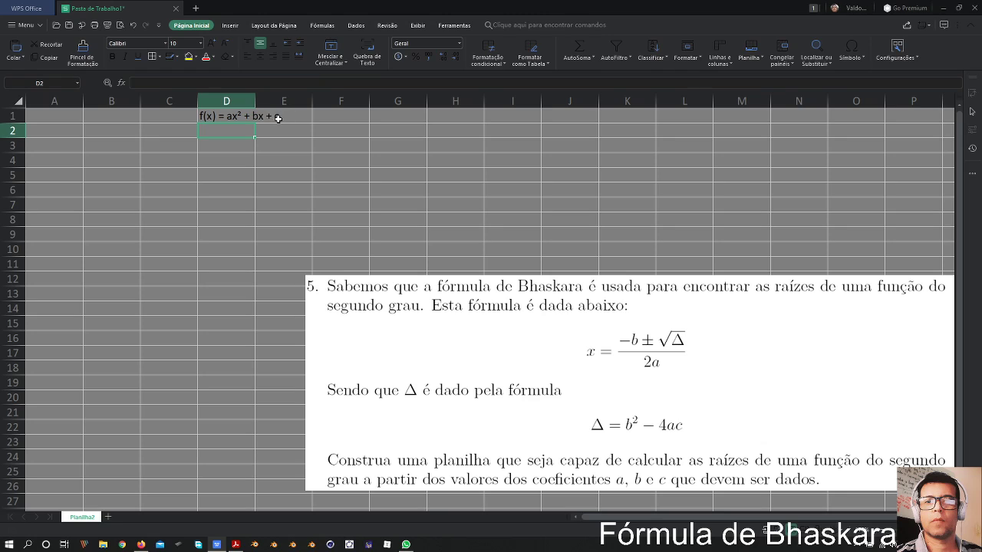
Step: Enter the example function "f(x) = -x² + 2x + 3" as text in cell D3
click(242, 156)
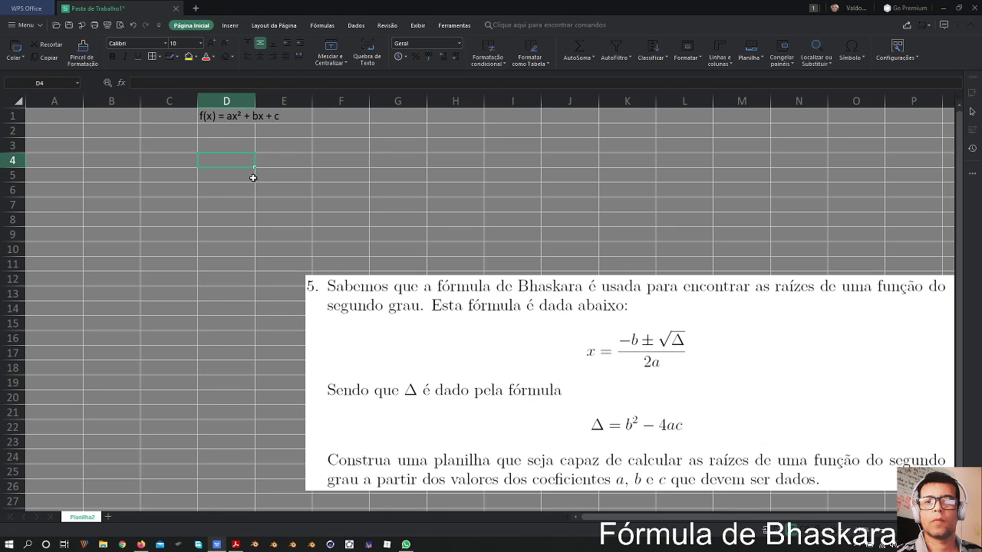
click(235, 142)
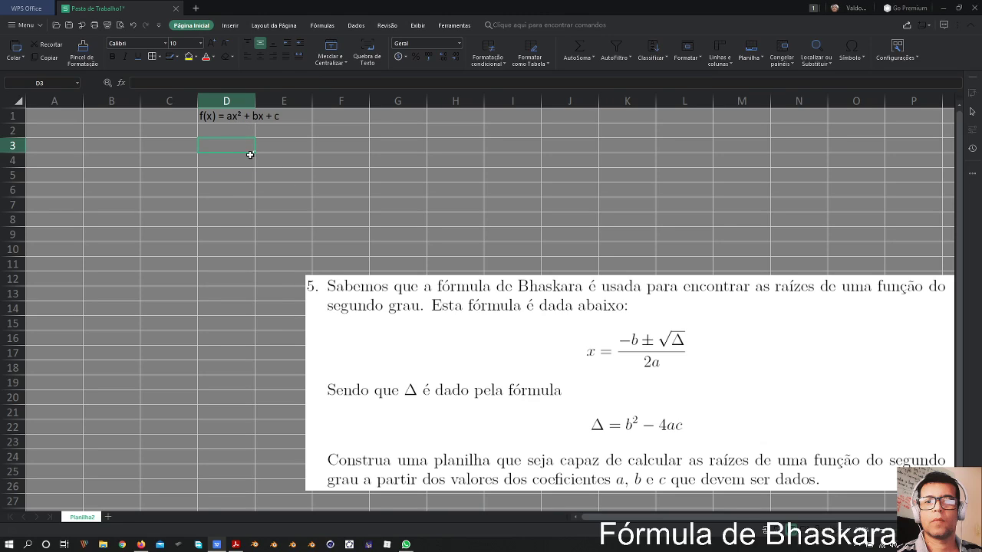
text(f()
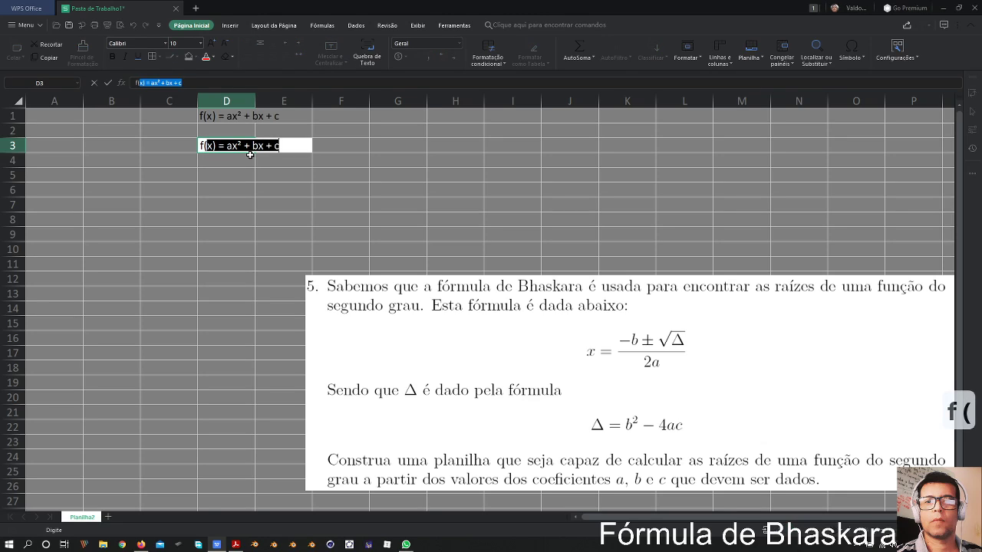
text(x)
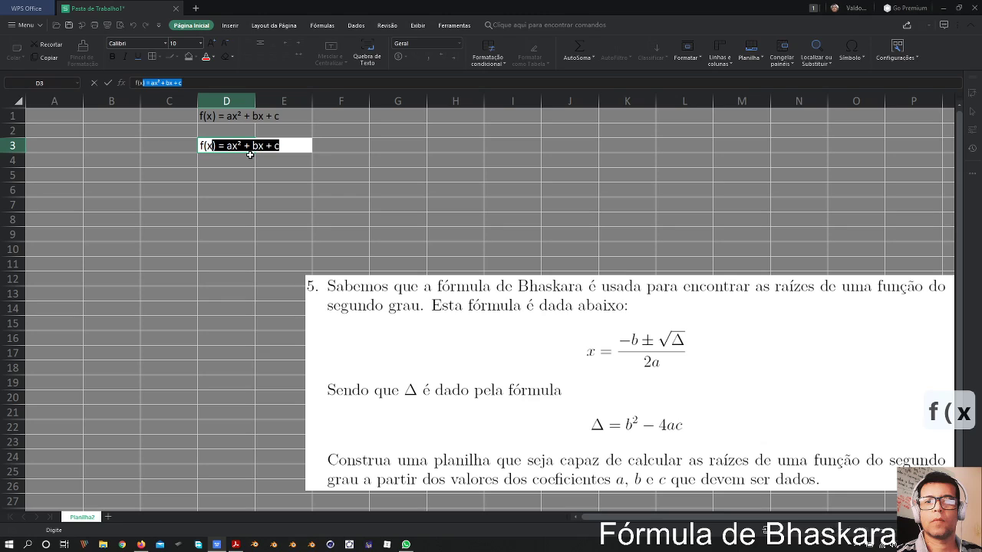
text())
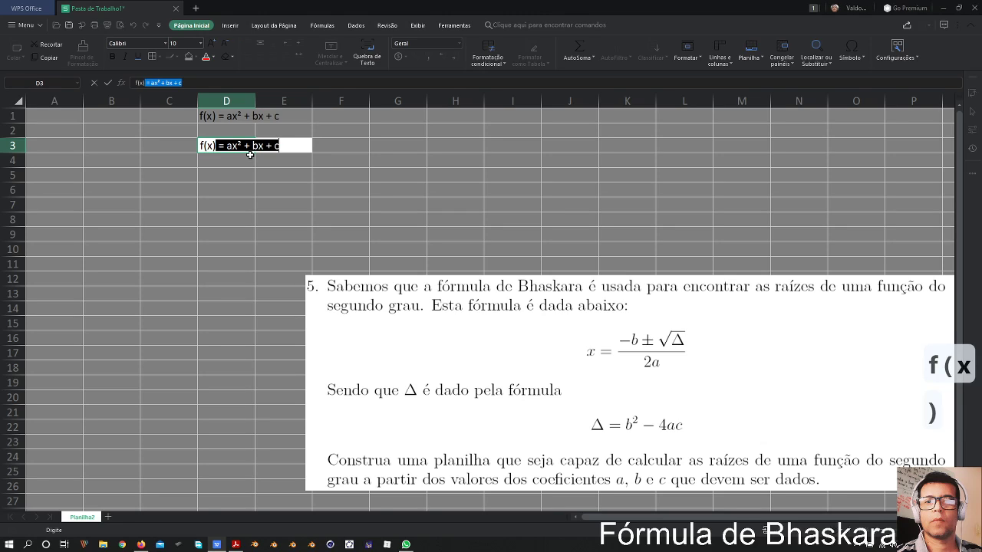
text( = )
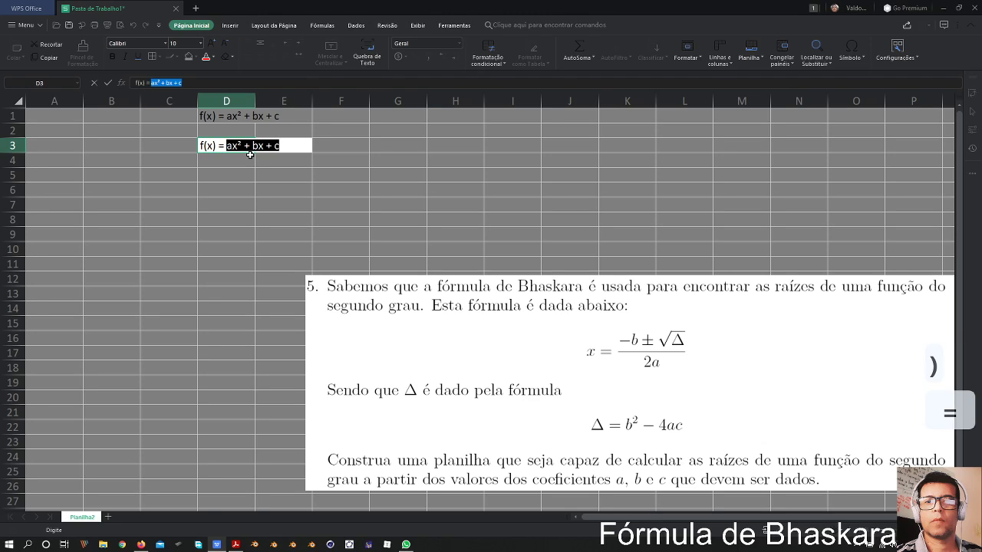
text(-1)
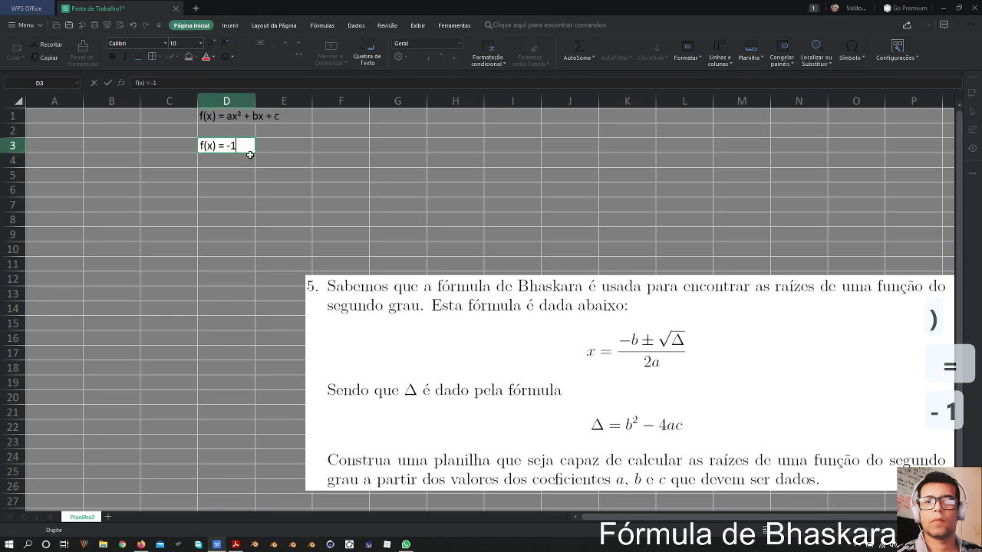
key(BackSpace)
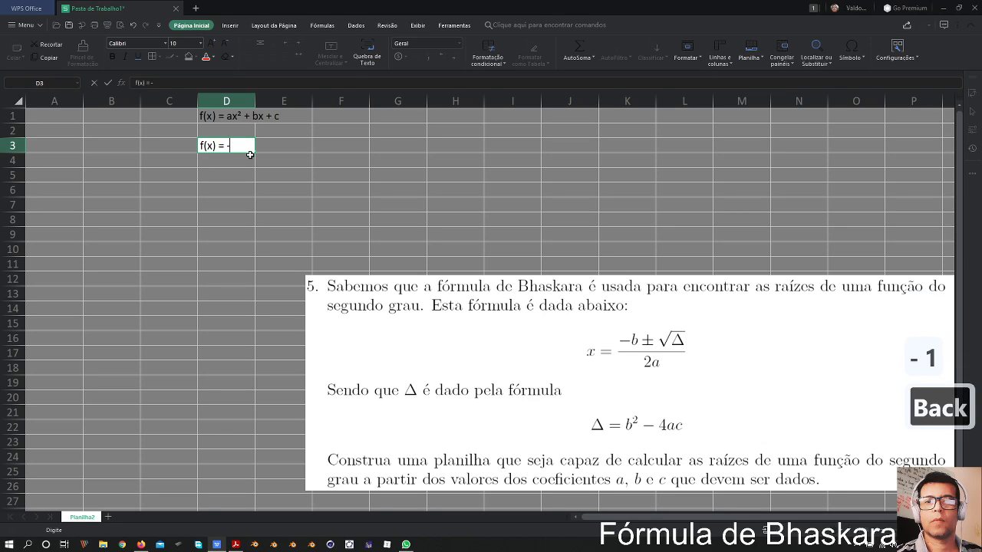
text(x)
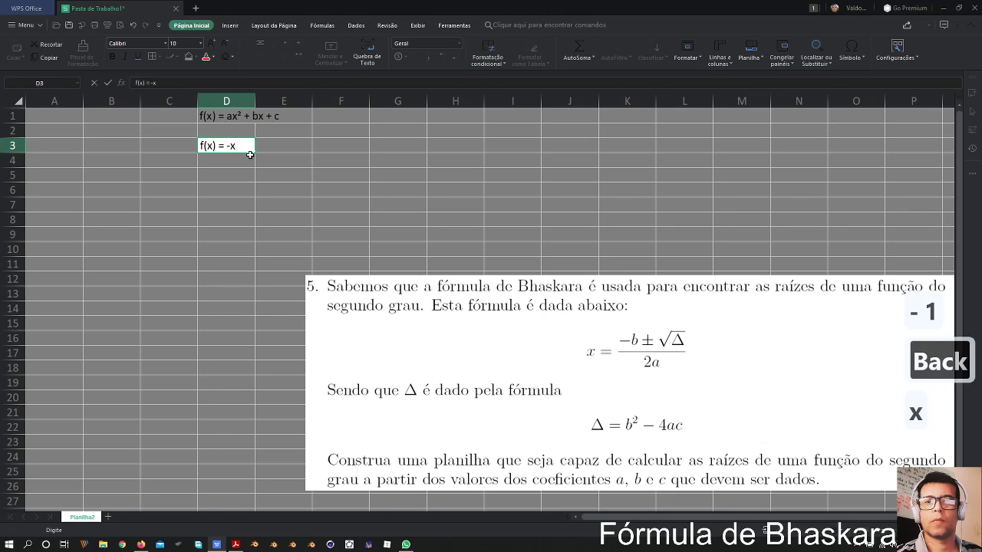
key(ctrl+alt+2)
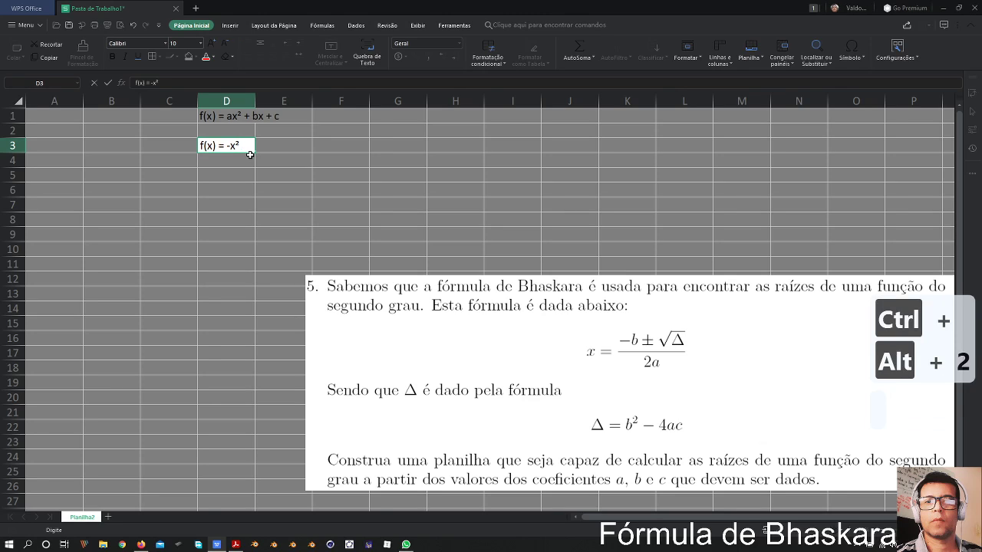
text(+)
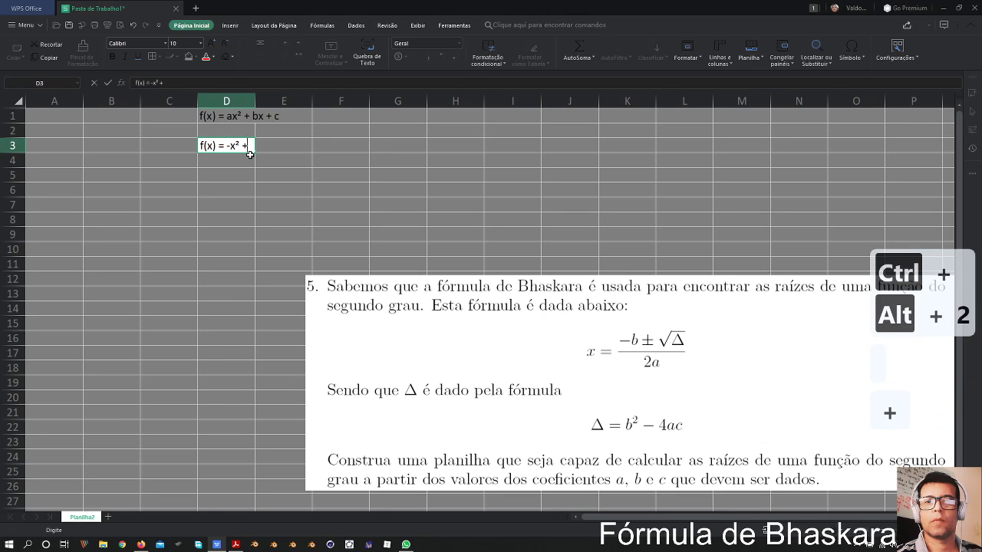
text( 2x)
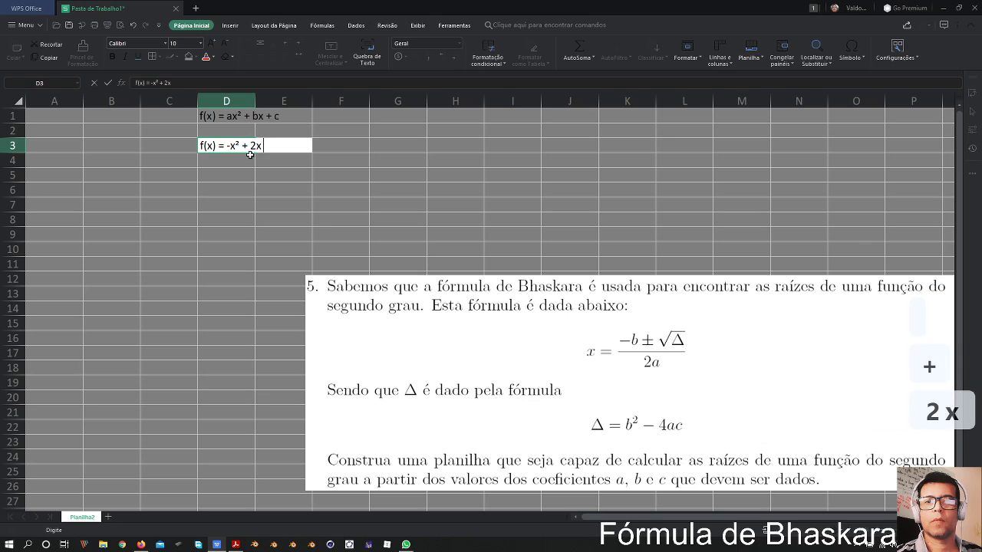
text( + 3)
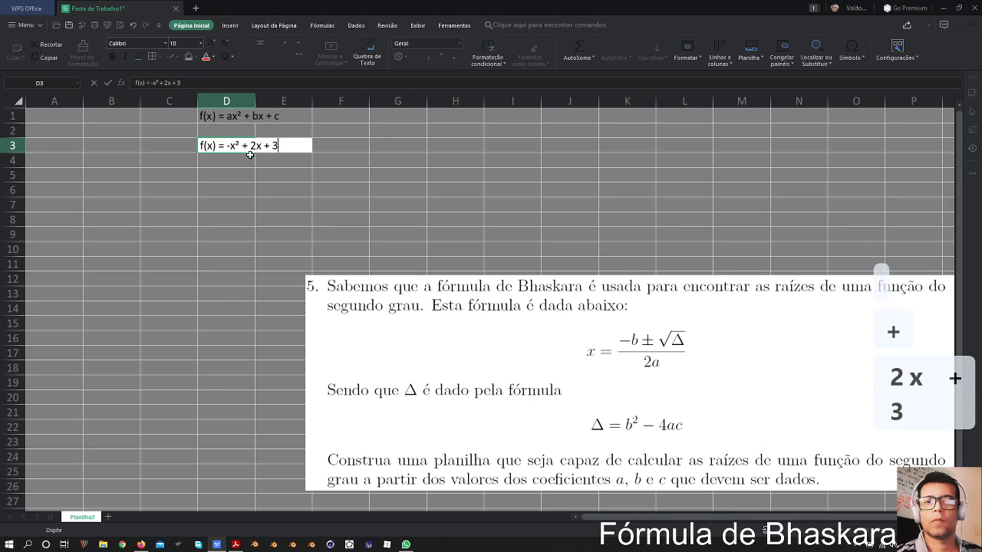
key(Return)
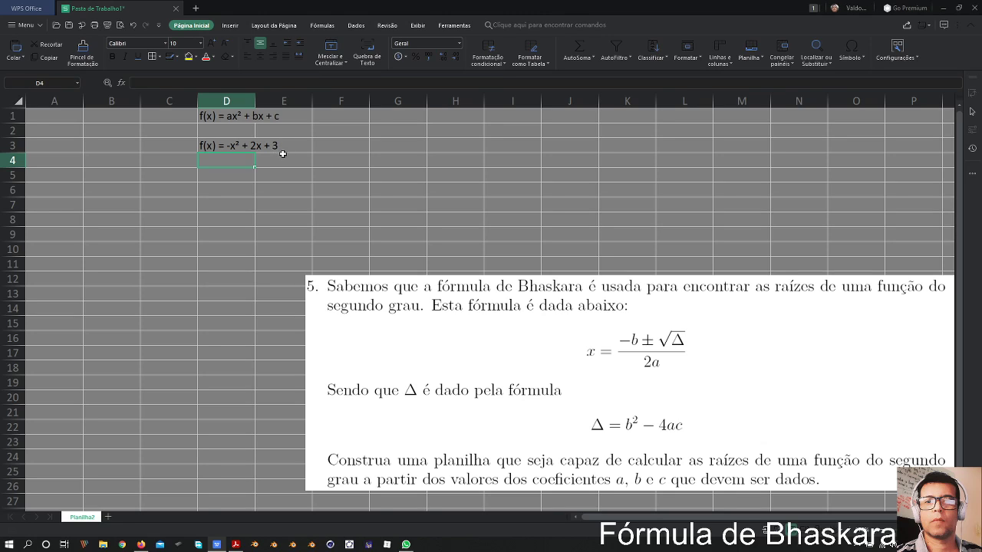
click(201, 115)
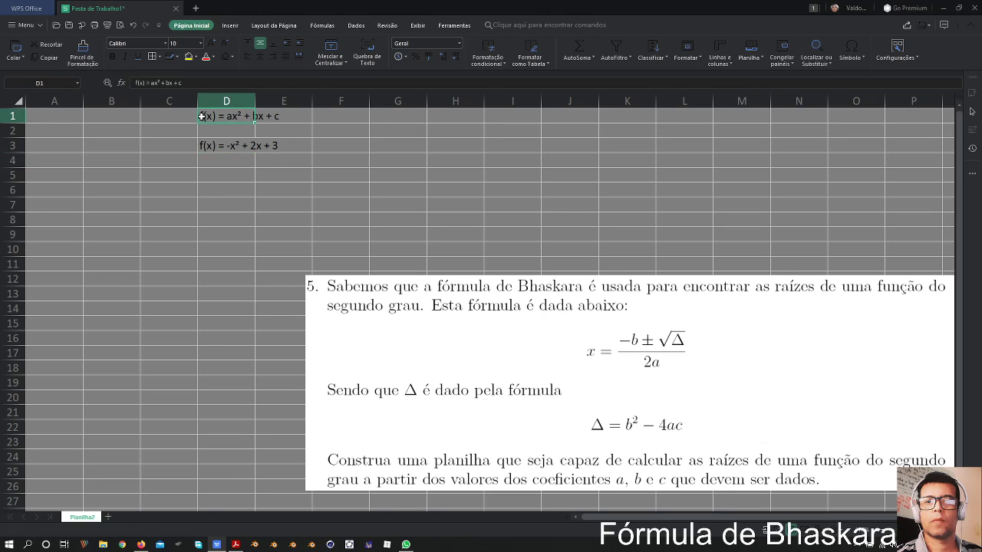
drag(202, 117, 270, 114)
click(257, 145)
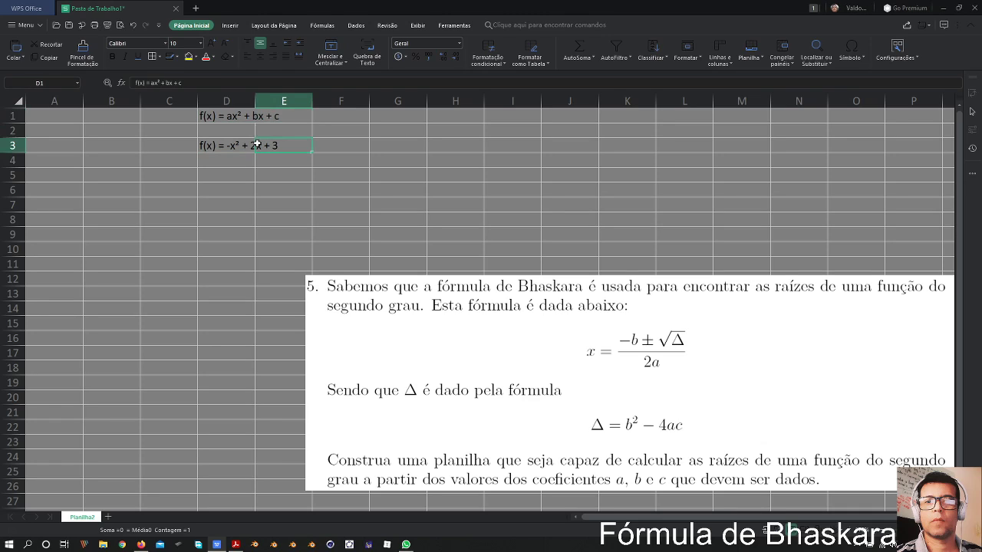
click(220, 147)
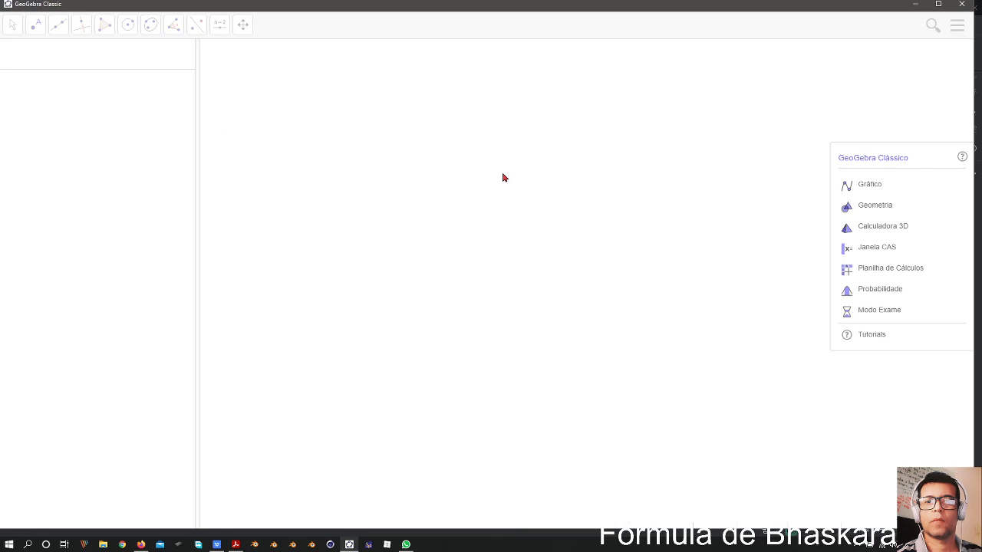
Step: Switch to GeoGebra Classic, move its window aside to uncover part of the spreadsheet, and enter the function f(x) = -x²
drag(531, 8, 772, 16)
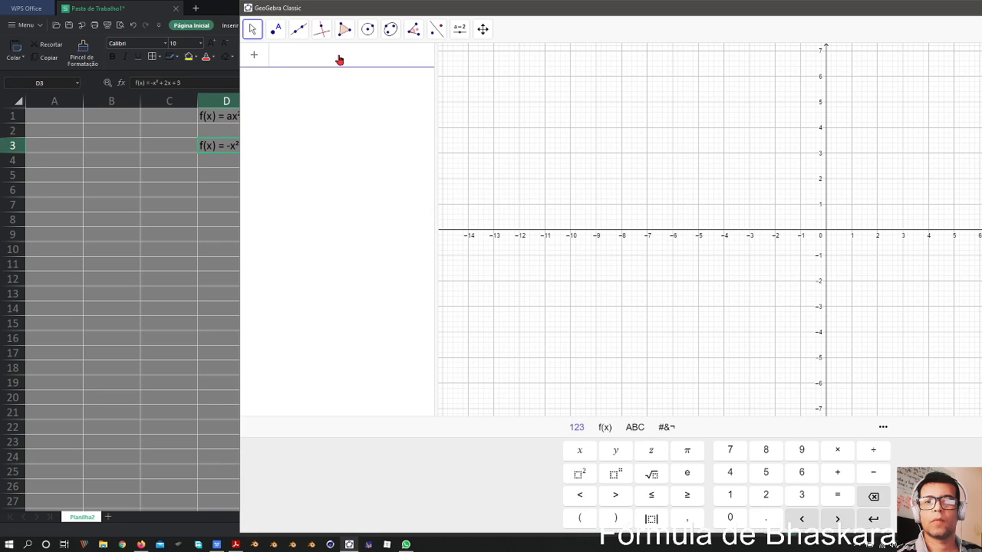
text(f(x)
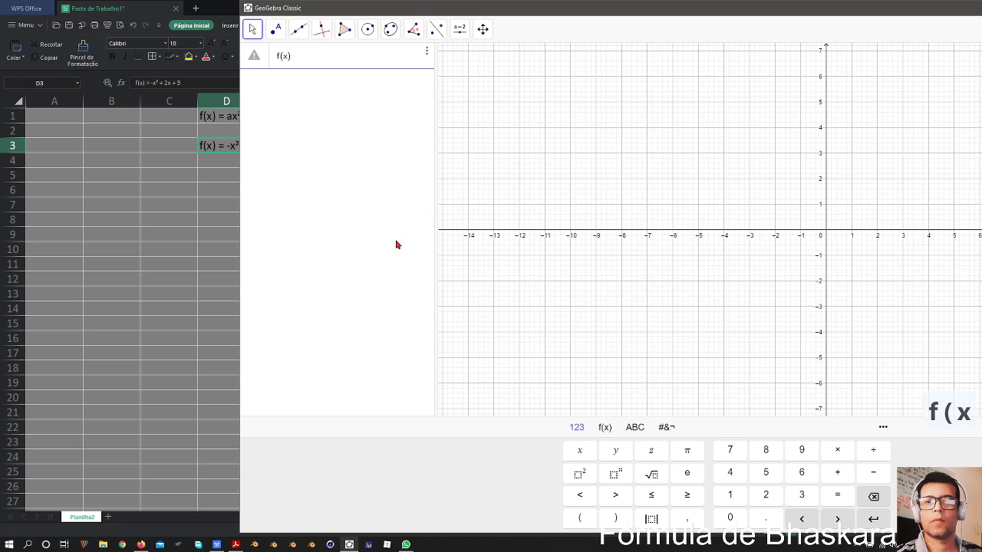
key(End)
text(=)
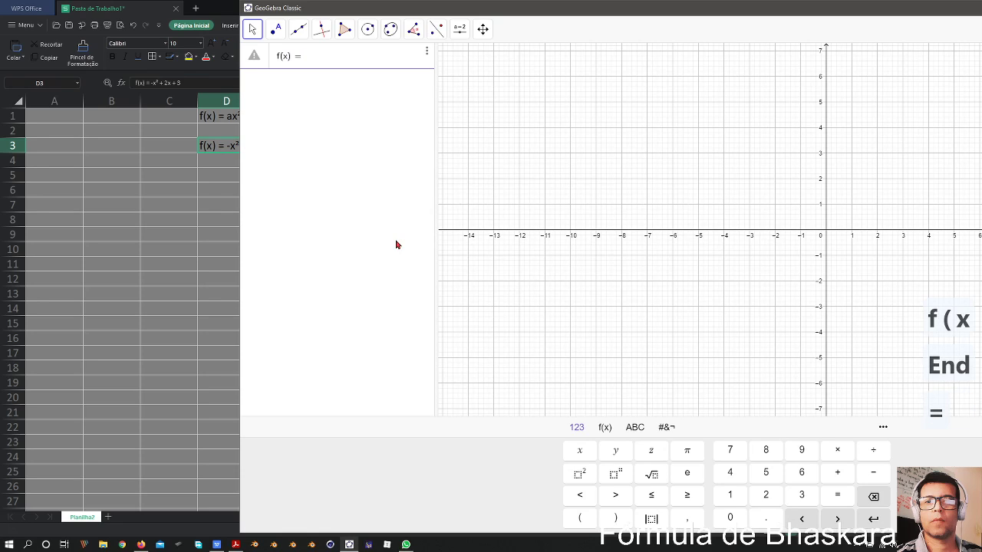
text(-x)
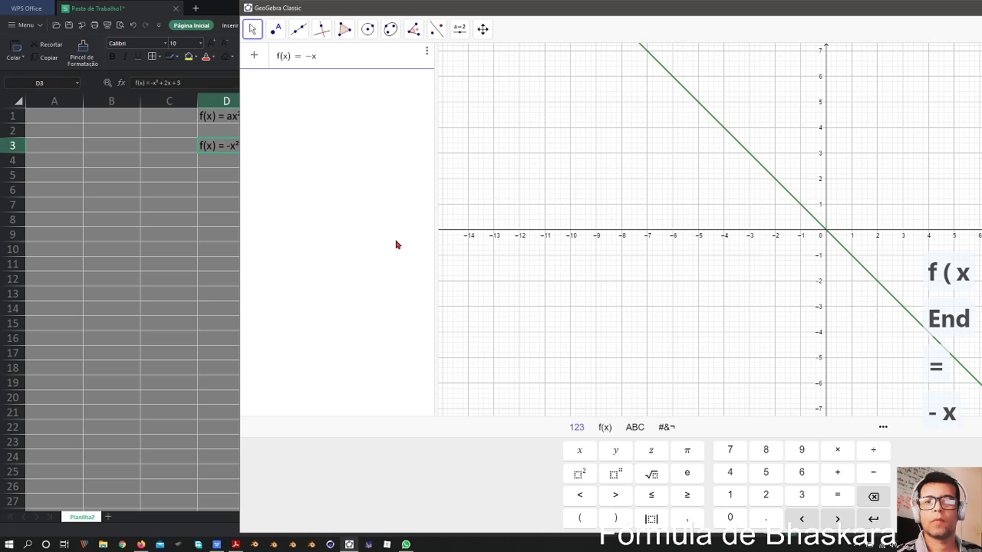
text(^2)
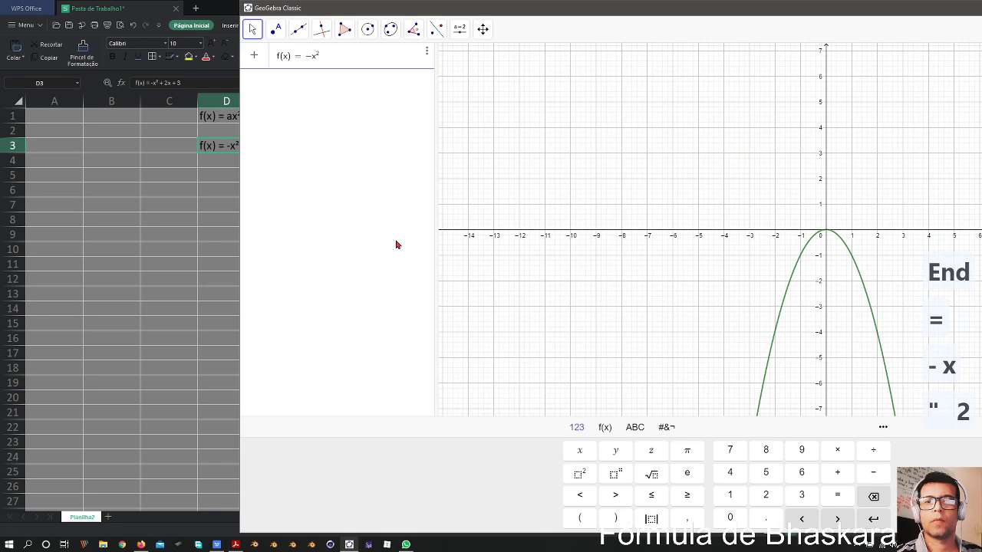
key(Right)
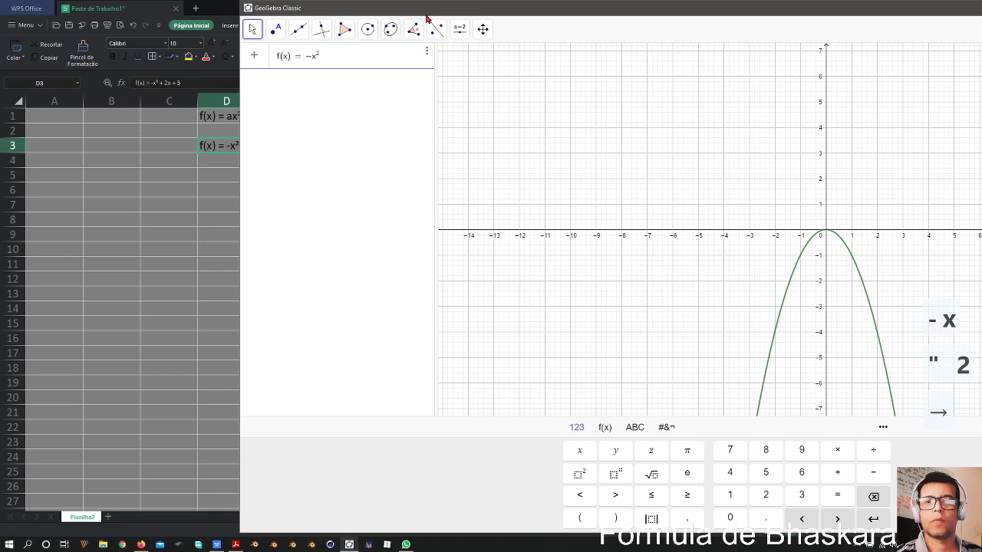
Step: Move the GeoGebra window aside to uncover the spreadsheet's example and complete the function as f(x) = -x² - 2x + 3
drag(432, 10, 463, 15)
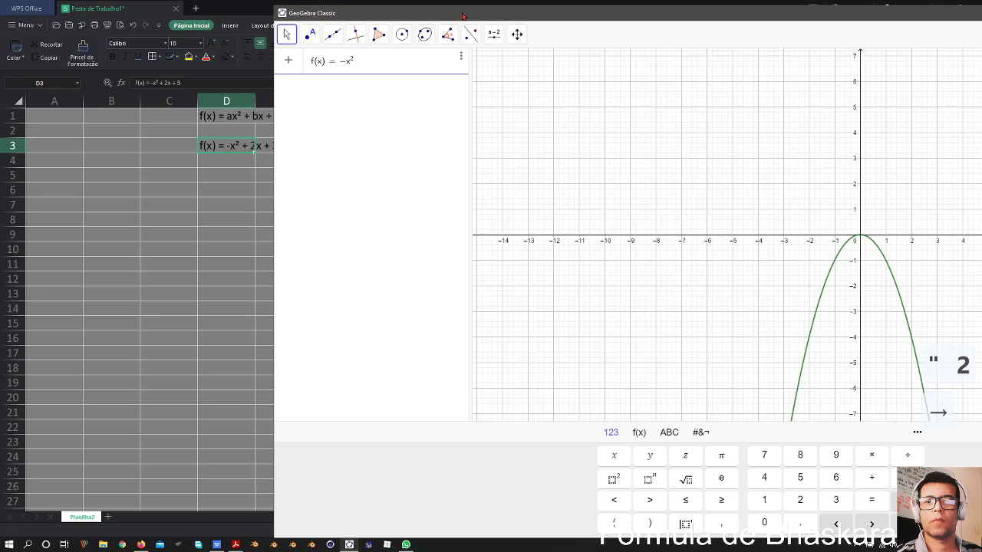
text(-)
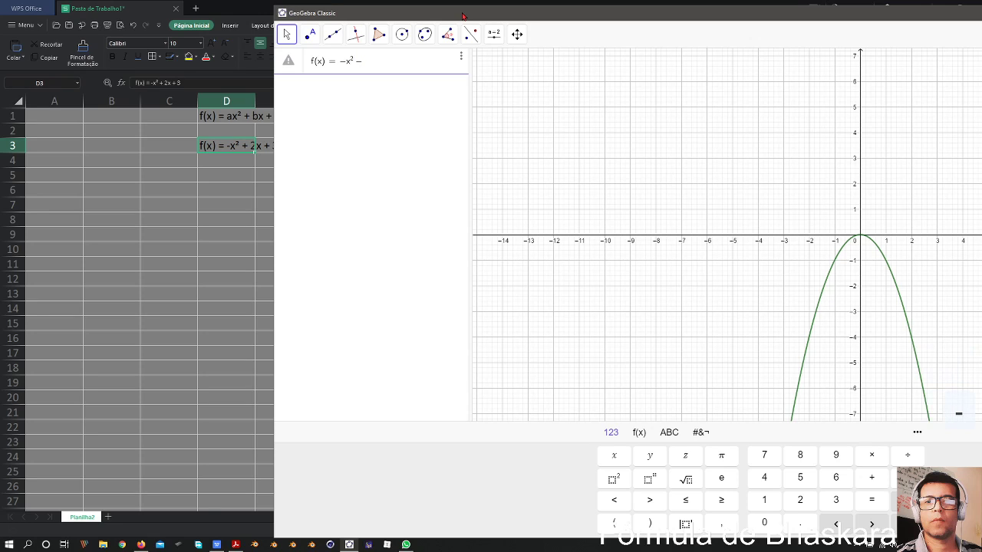
text(x)
key(BackSpace)
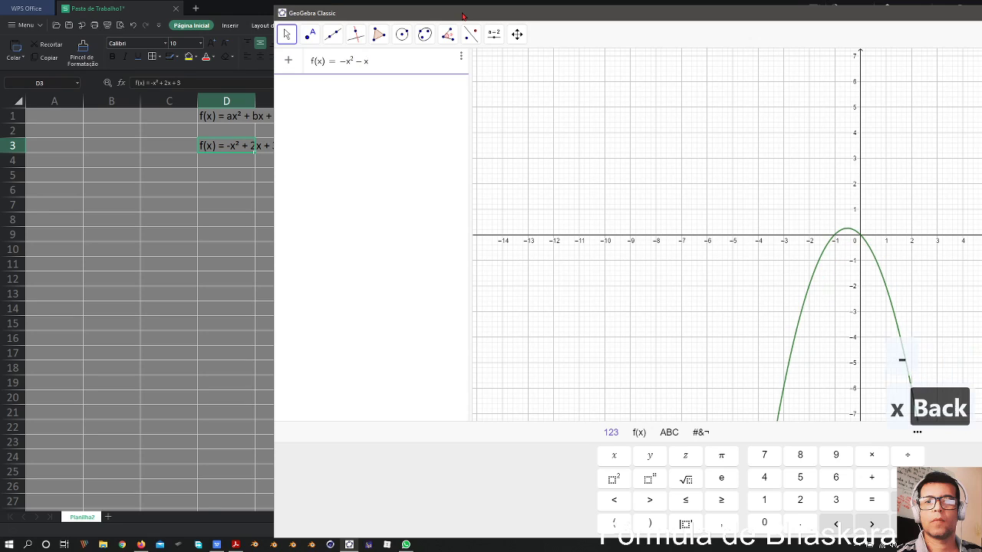
text(2x )
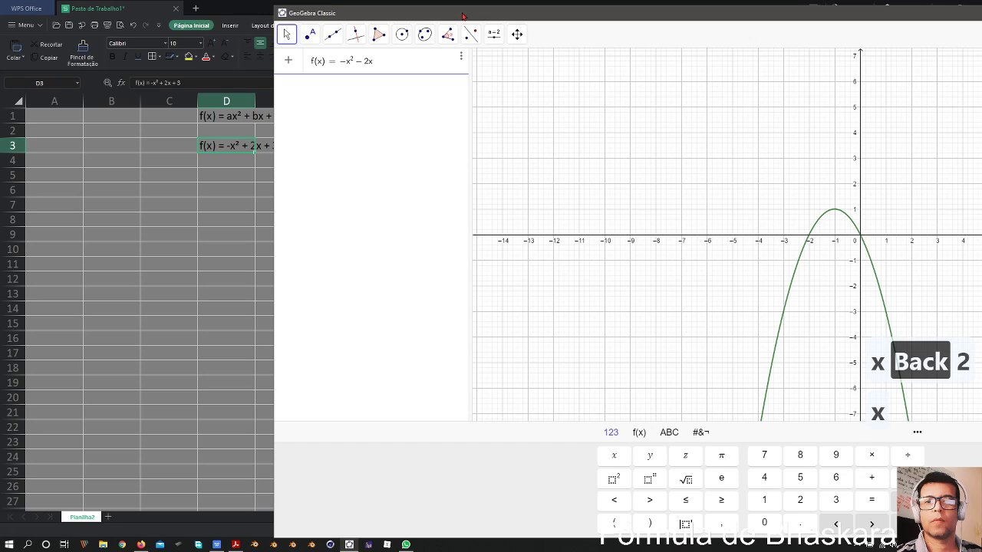
text(+ )
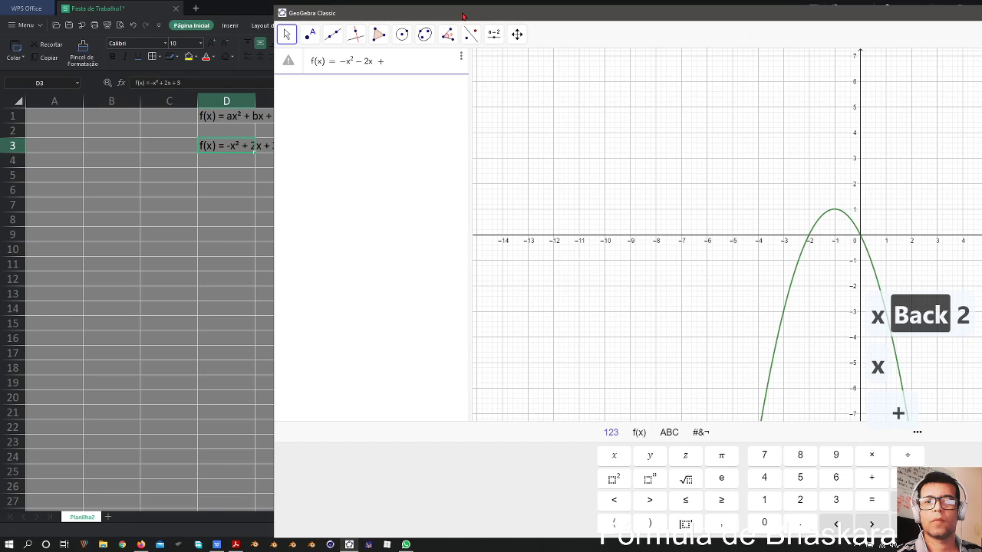
text(3)
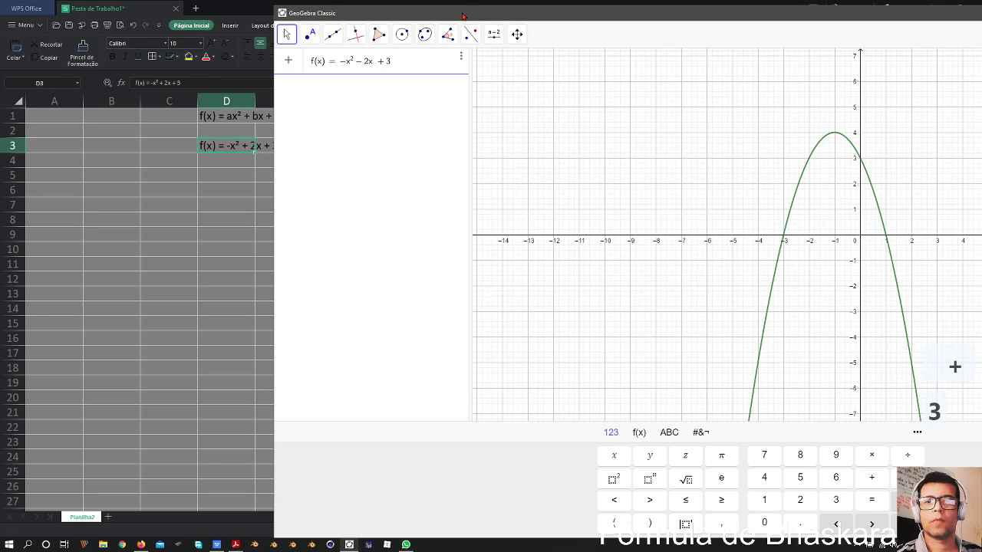
key(Return)
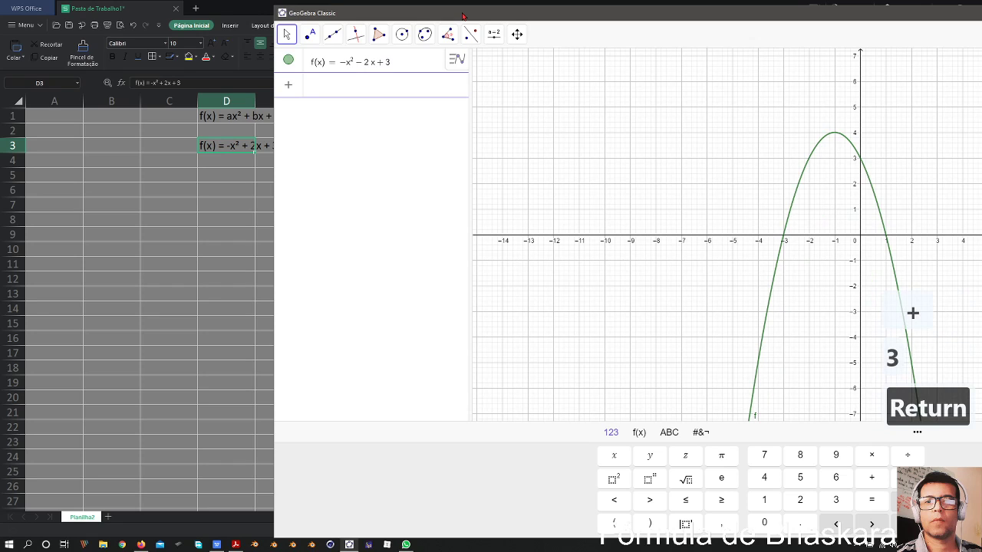
Step: Bring the graph fully into view and show the special points (Pontos Especiais) of function f
drag(588, 16, 359, 26)
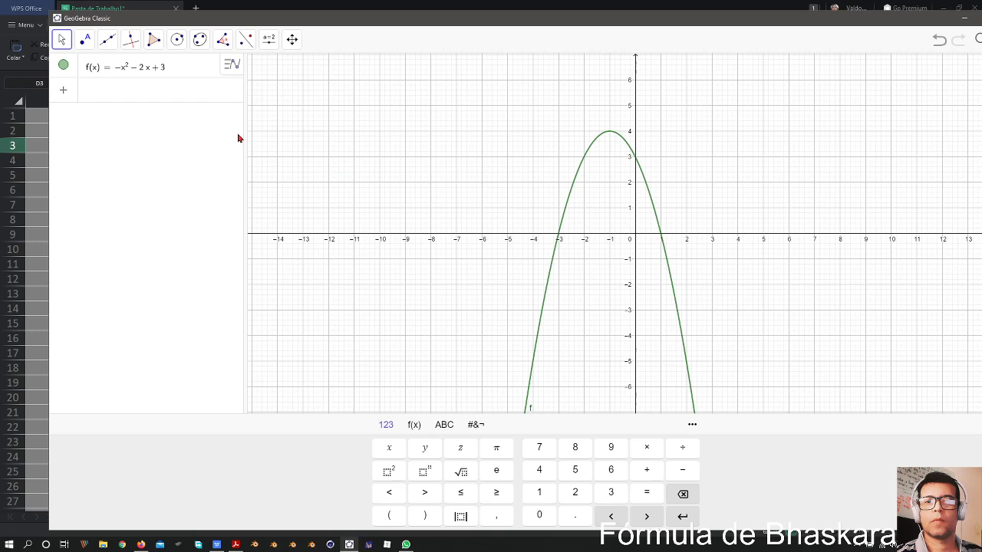
click(209, 68)
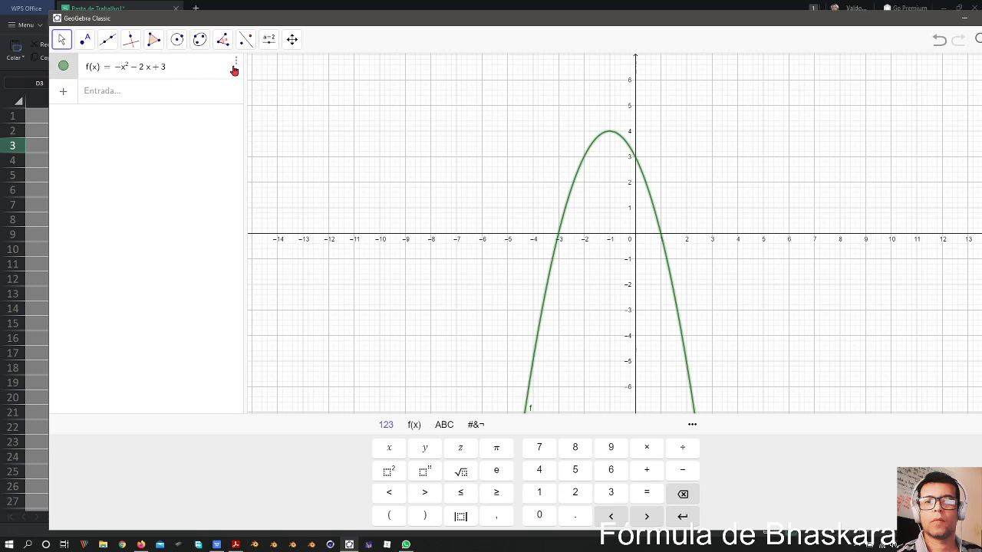
click(235, 65)
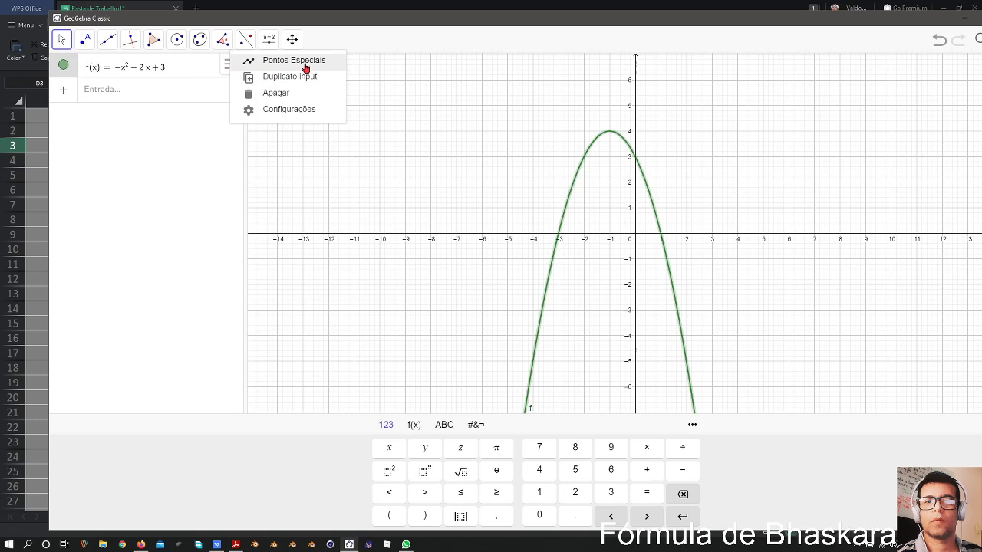
click(305, 65)
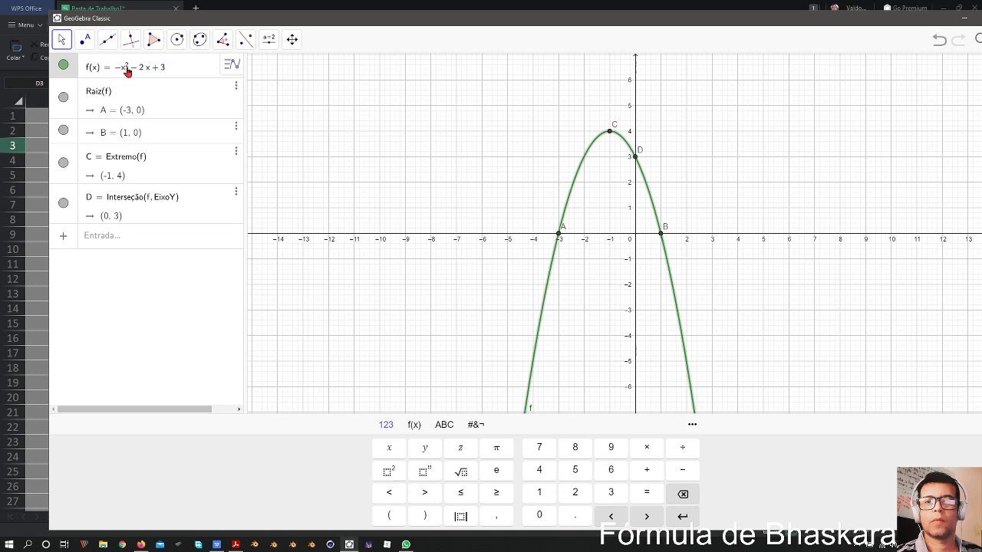
Step: Switch back to the WPS spreadsheet, enter the label "a →" in cell A1 and right-align it
click(964, 17)
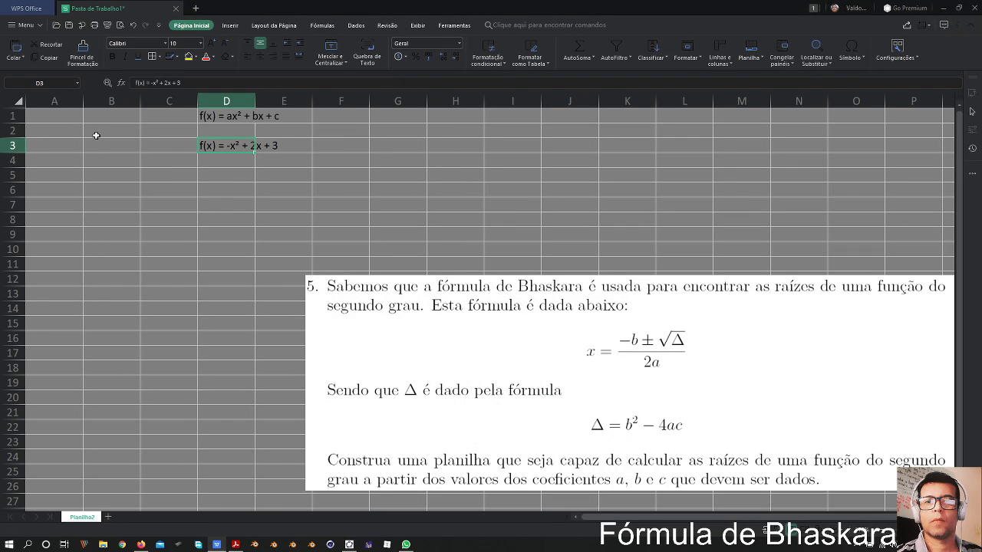
click(56, 118)
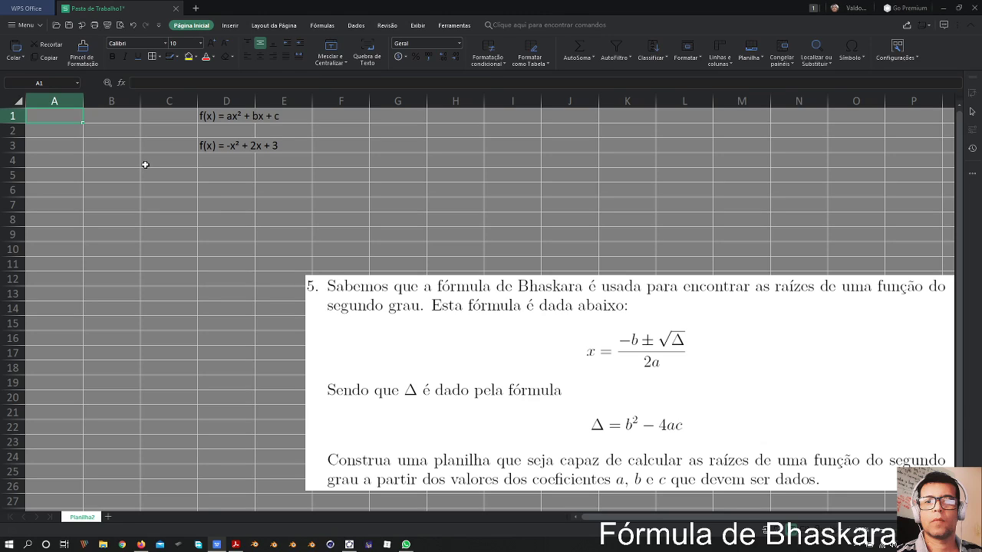
text(a→)
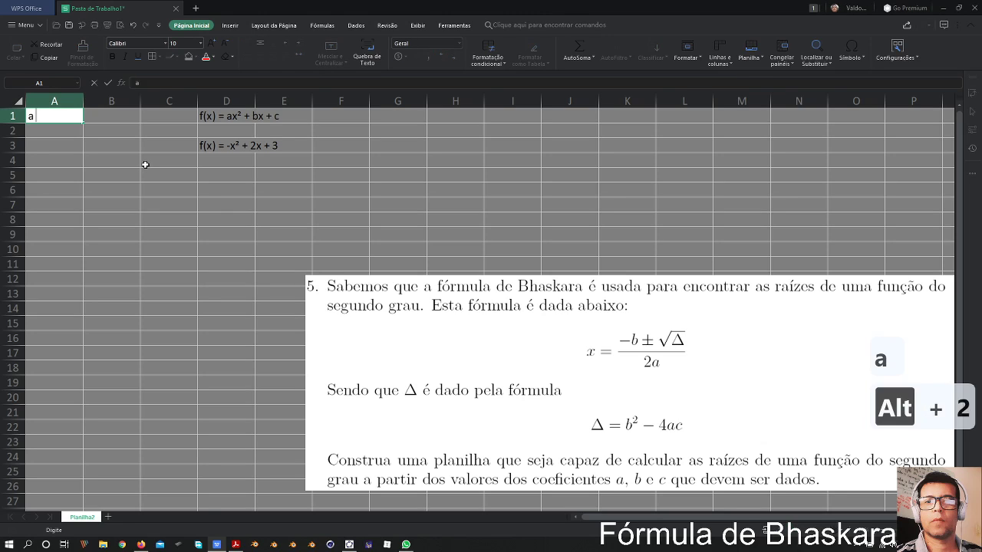
key(Return)
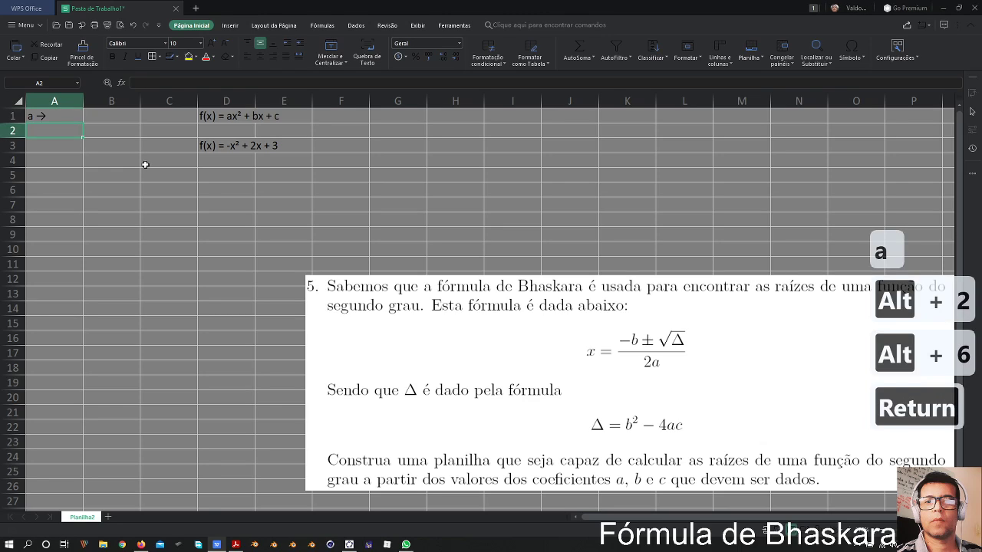
key(Up)
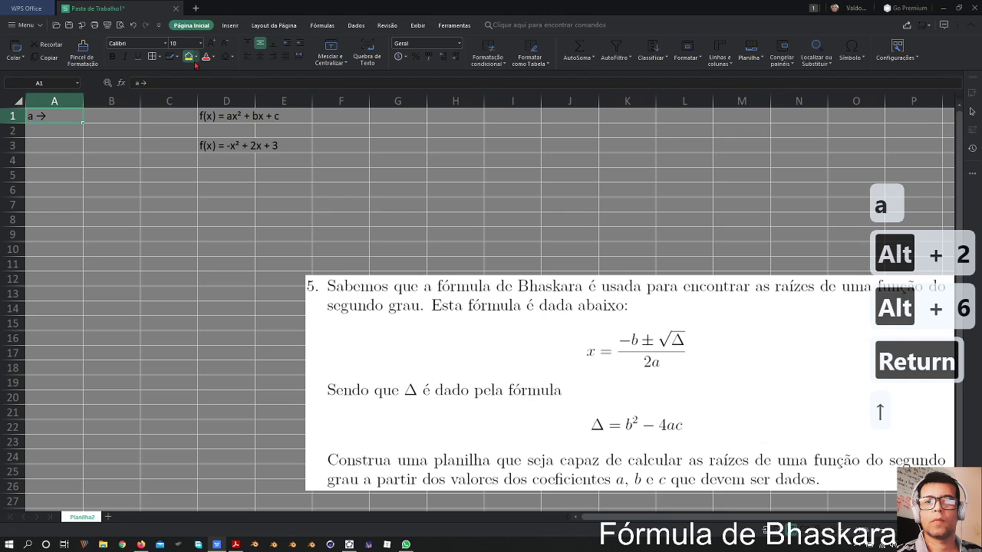
click(273, 56)
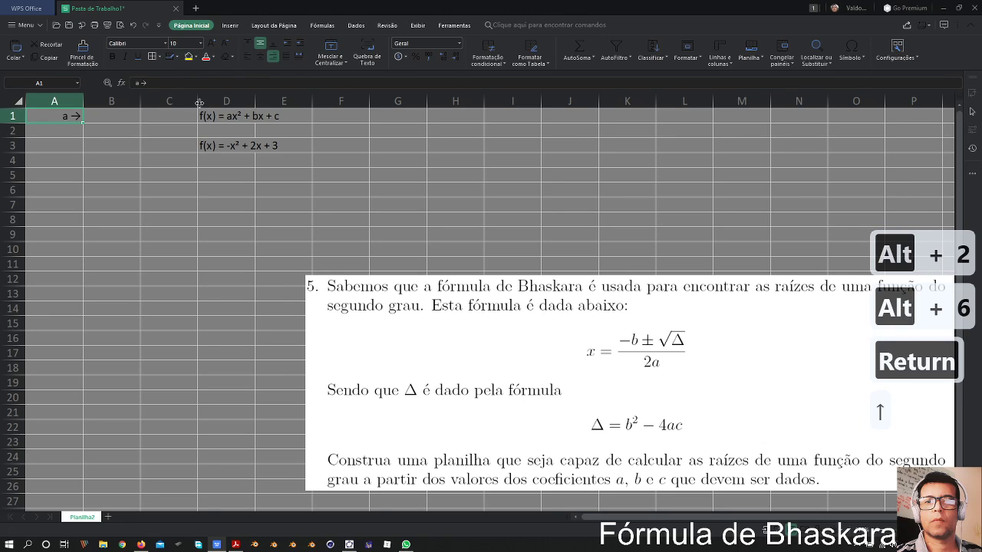
Step: Add borders to cells B1:B3 and fill them with yellow
drag(107, 120, 119, 146)
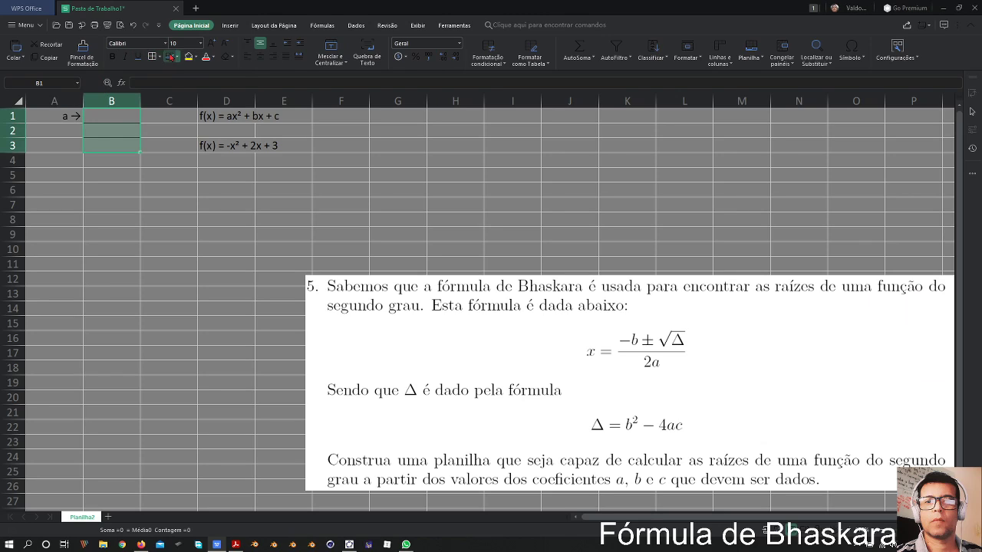
click(188, 56)
click(102, 181)
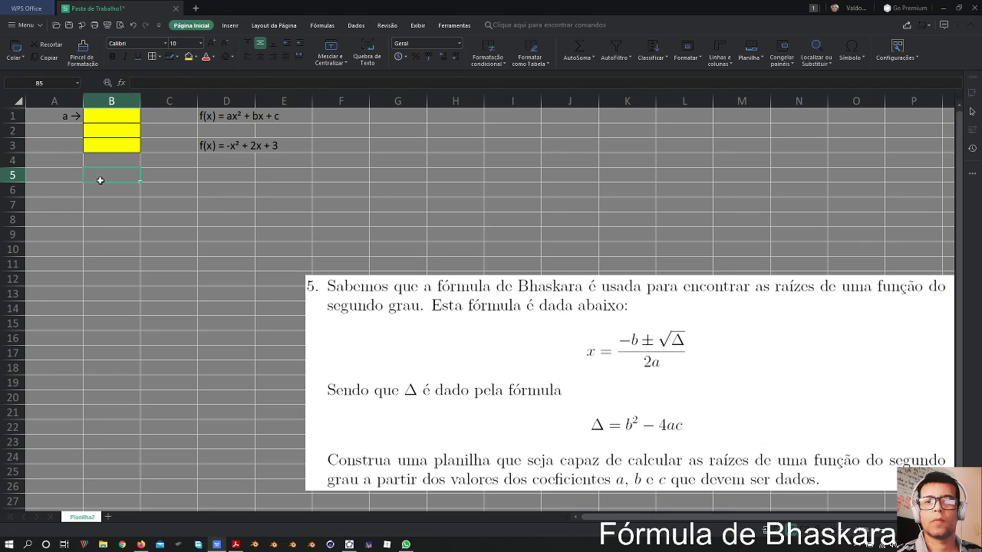
Step: Right-align the whole of column A and enter the labels "b →" in cell A2 and "c →" in cell A3
click(63, 129)
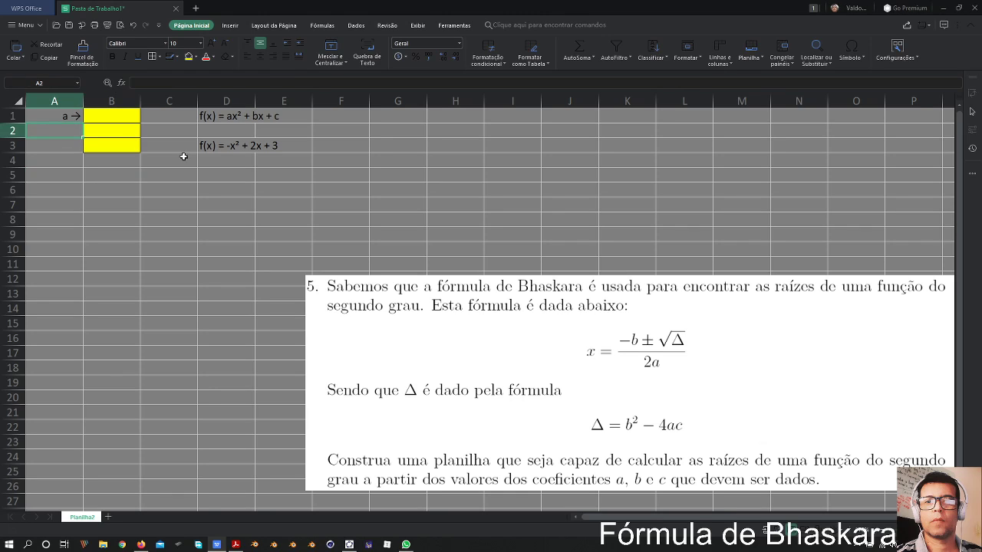
click(55, 98)
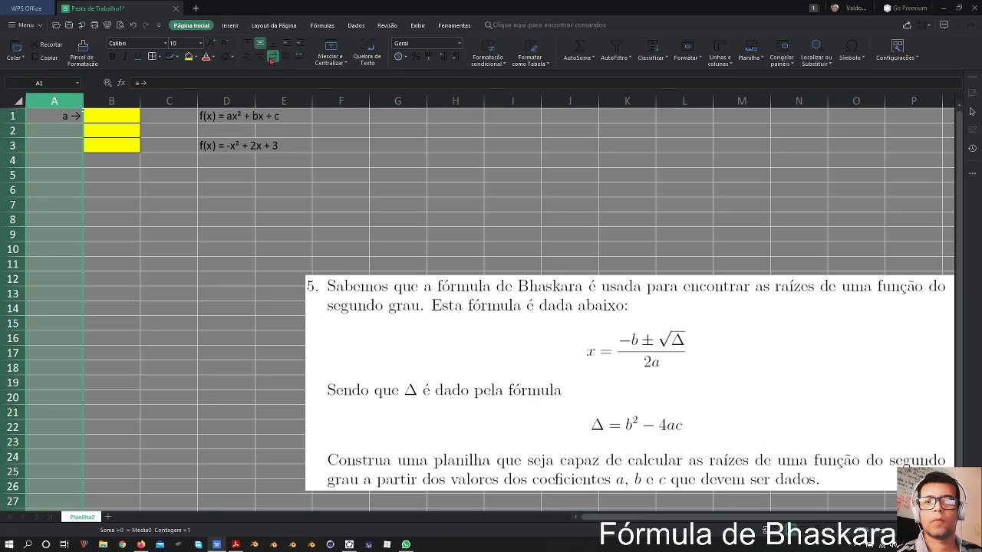
click(60, 129)
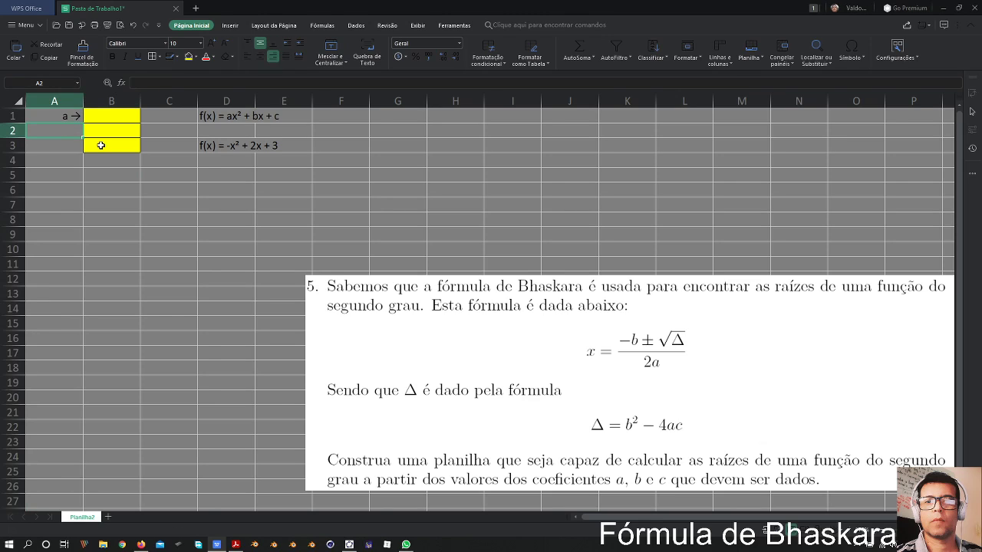
text(b )
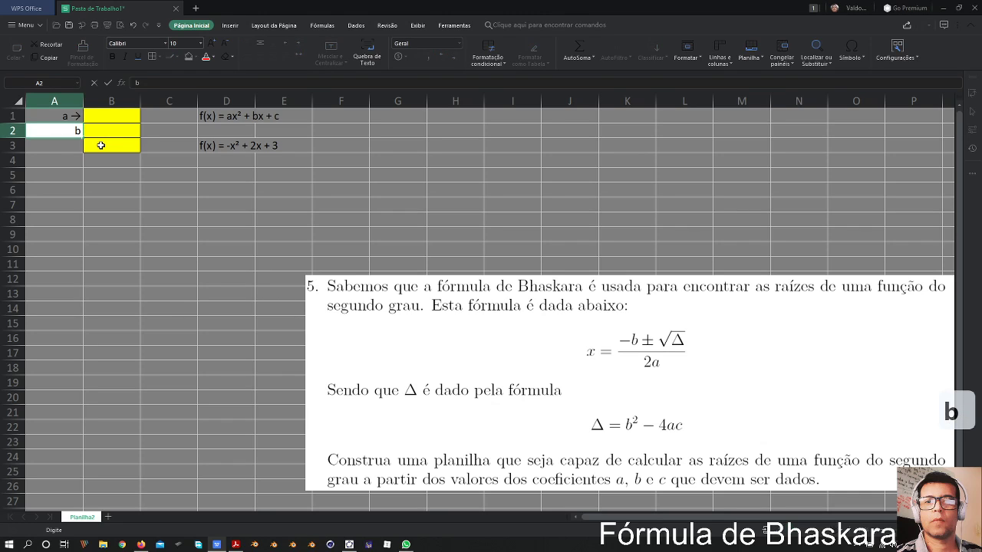
text(→)
key(Return)
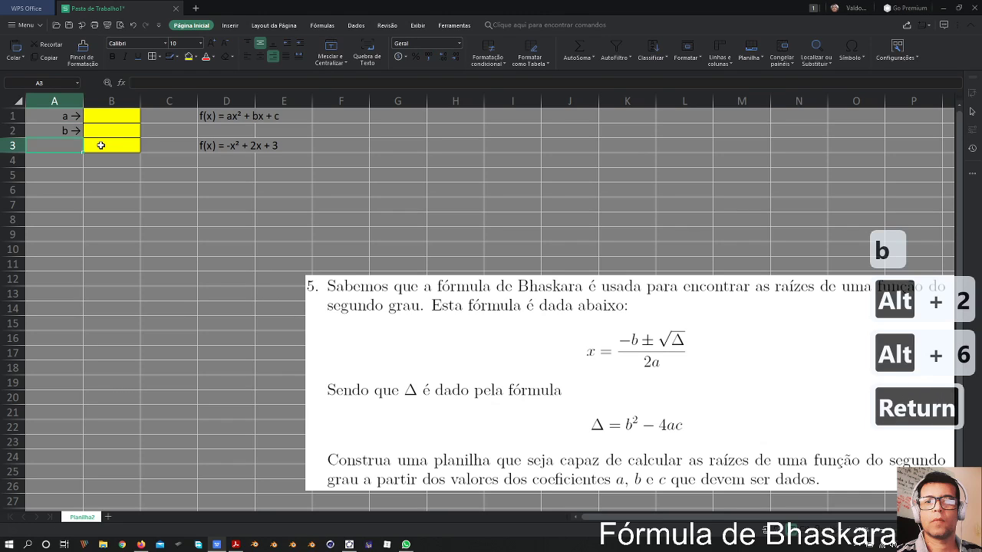
text(c →)
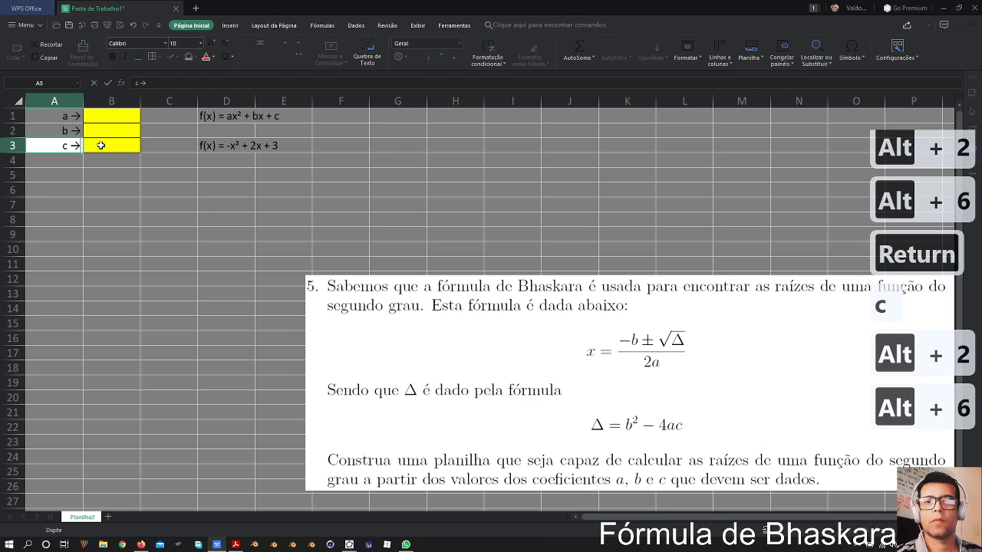
key(Return)
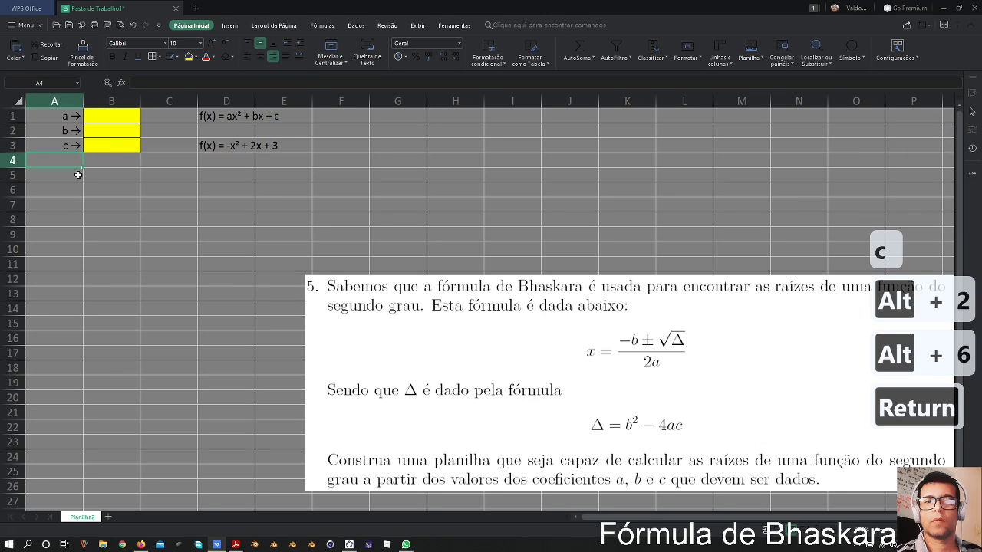
click(97, 114)
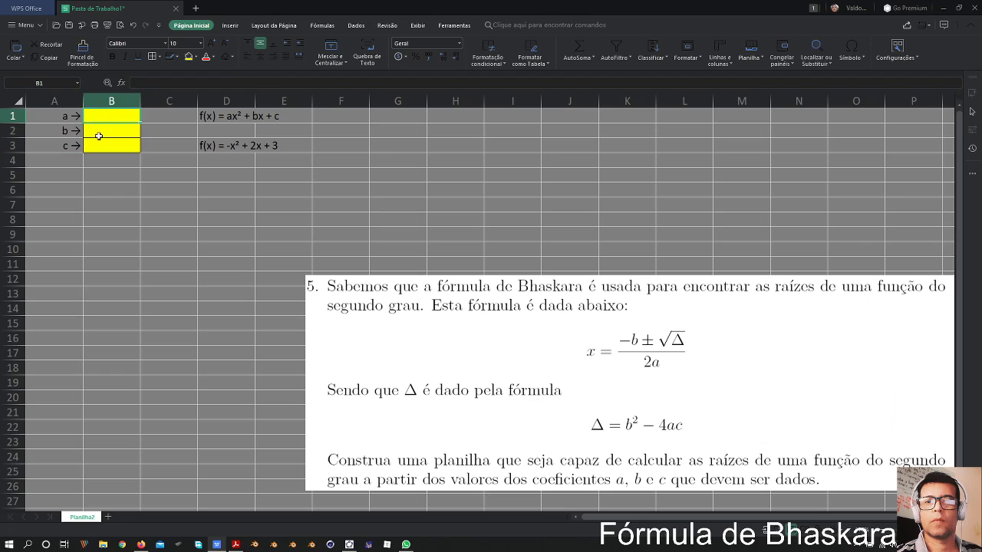
click(98, 131)
click(99, 142)
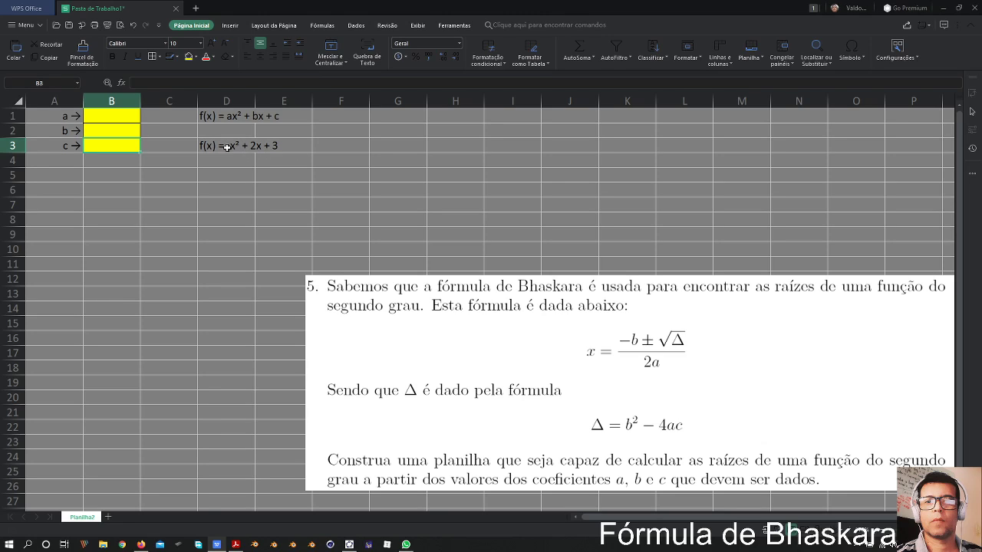
Step: Enter the label "Δ →" in cell A4, inserting the Greek capital delta as a symbol
click(46, 161)
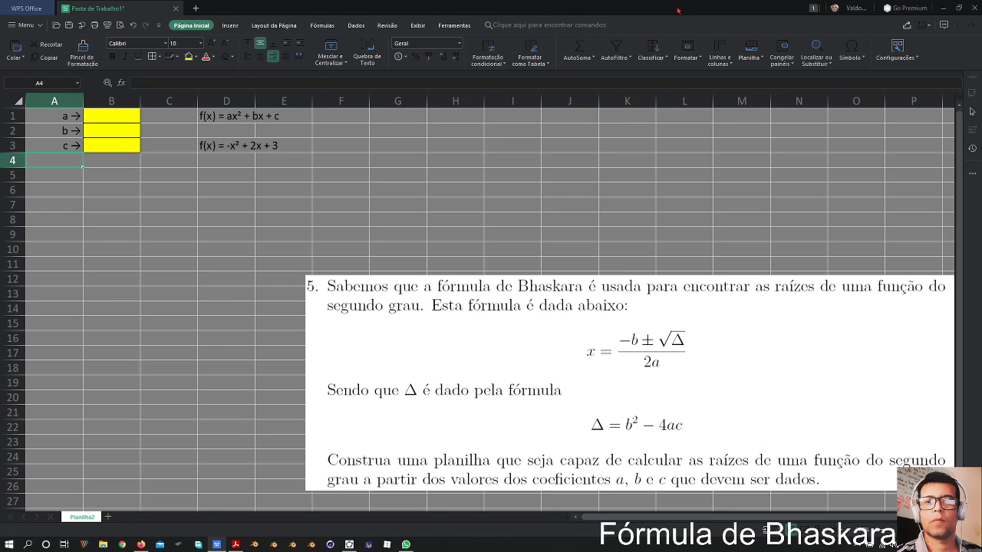
click(856, 60)
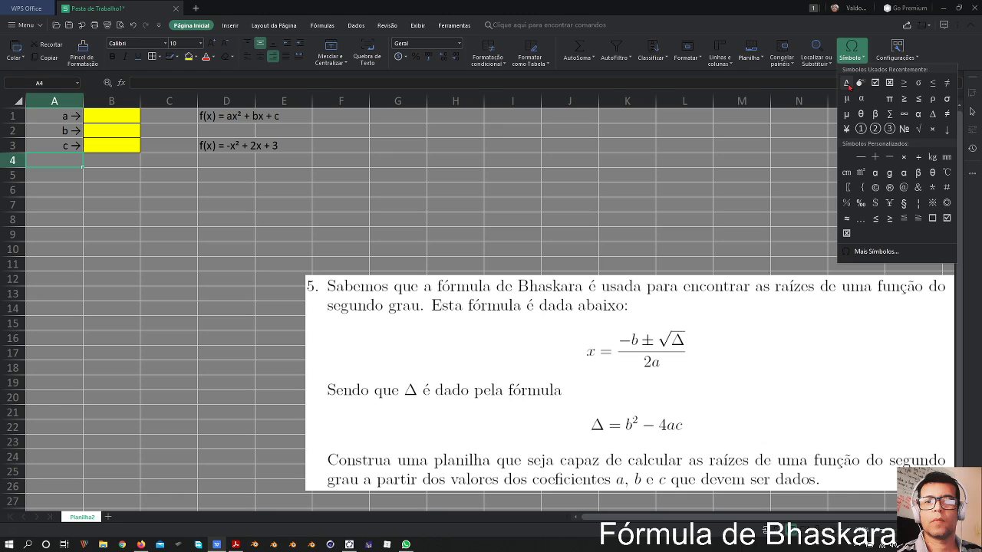
click(882, 256)
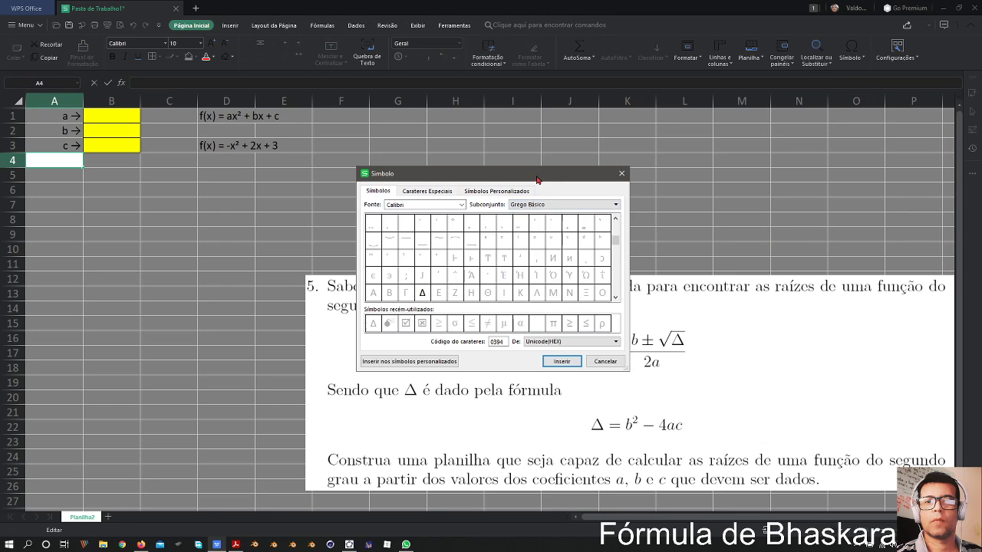
drag(538, 176, 549, 136)
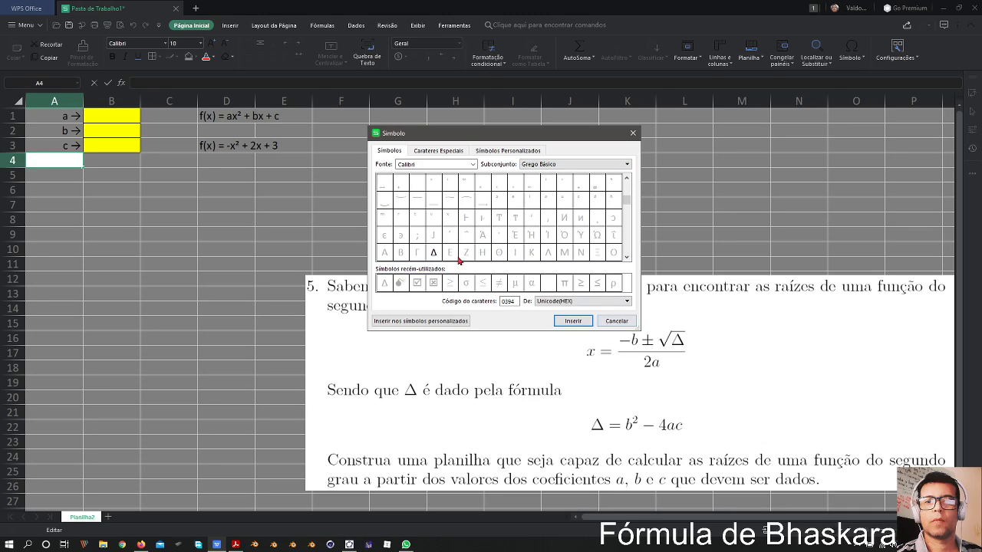
click(582, 321)
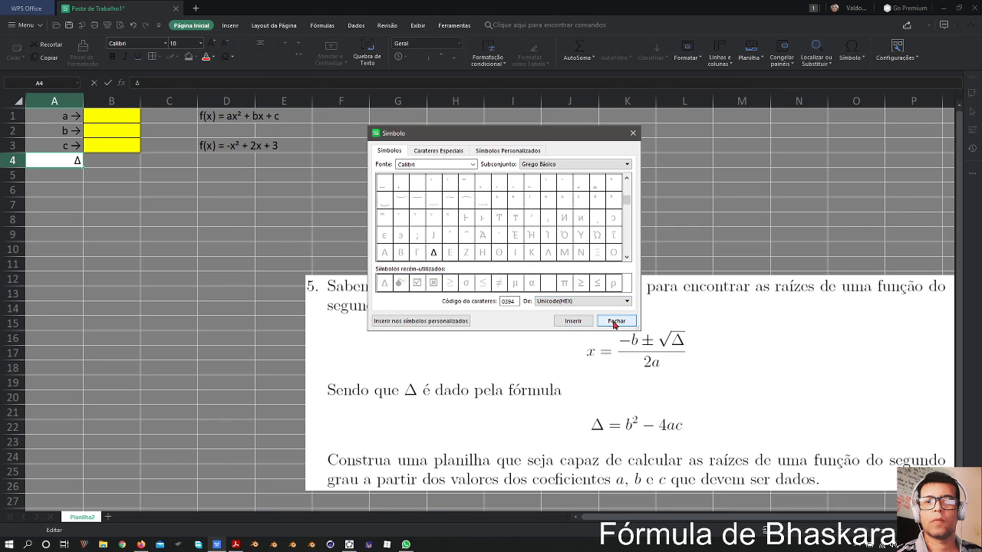
click(615, 320)
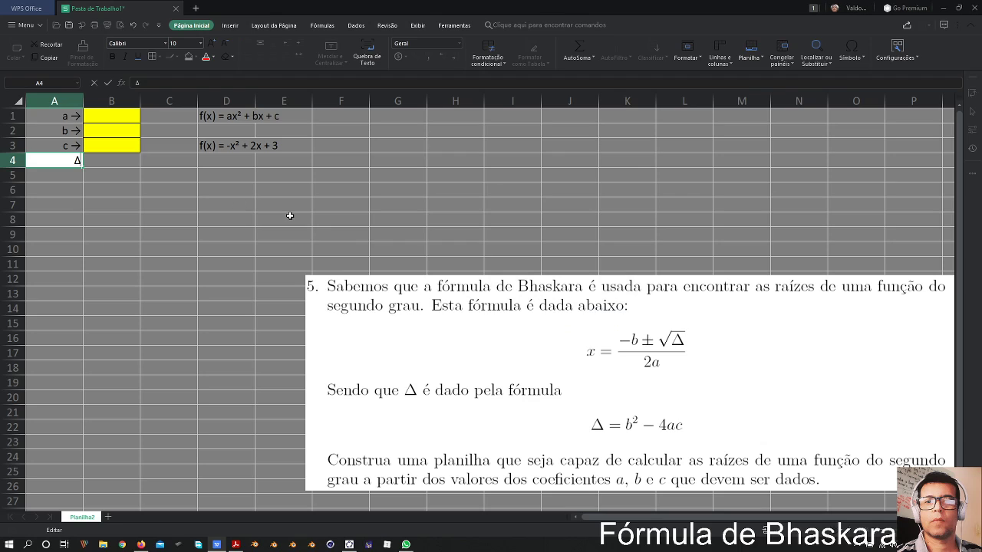
text(→)
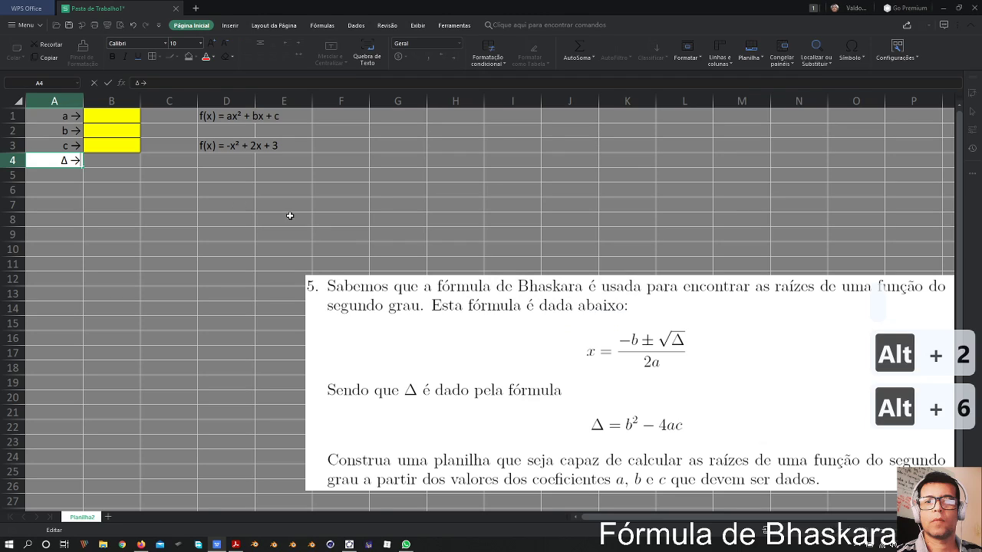
key(Return)
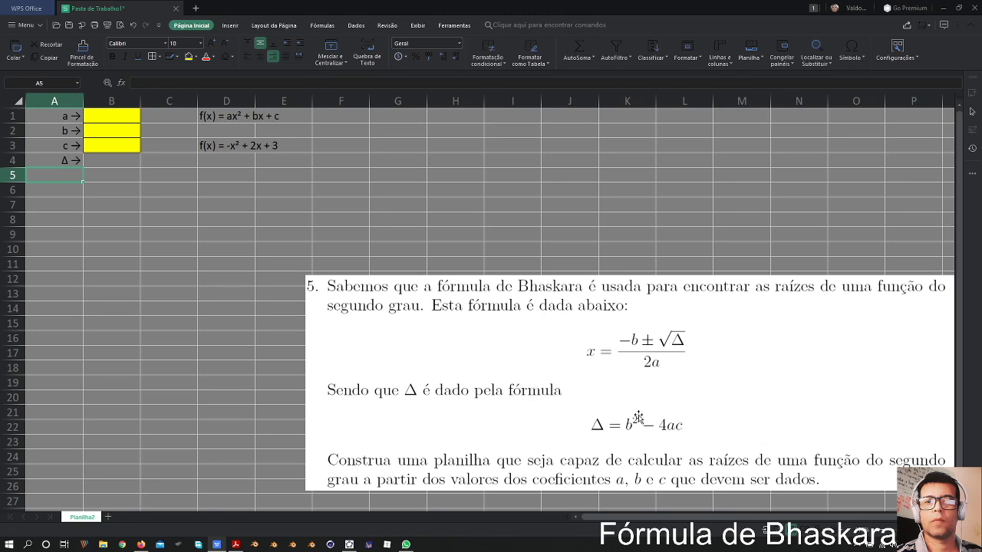
Step: Enter the discriminant formula =B2^2-4*B1*B3 in cell B4
click(107, 160)
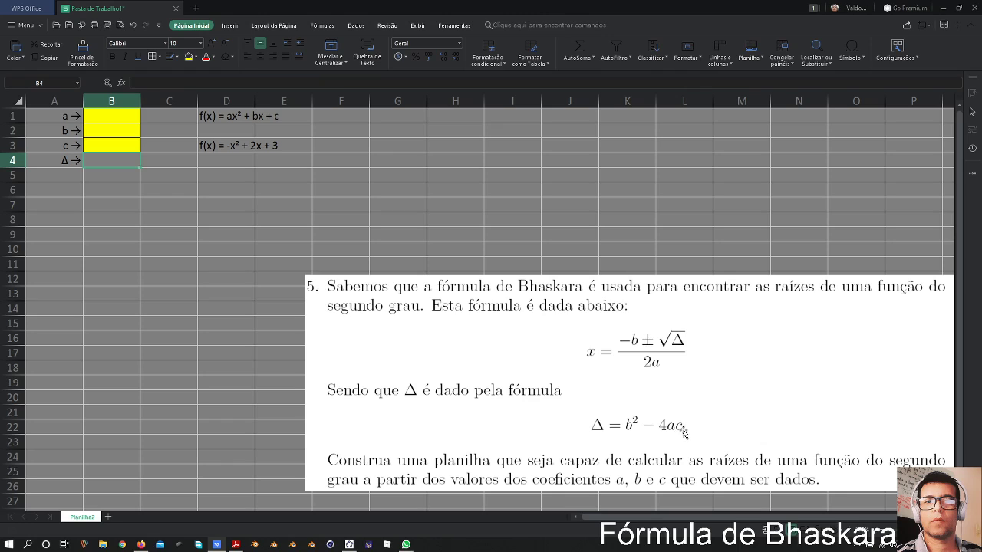
double_click(108, 161)
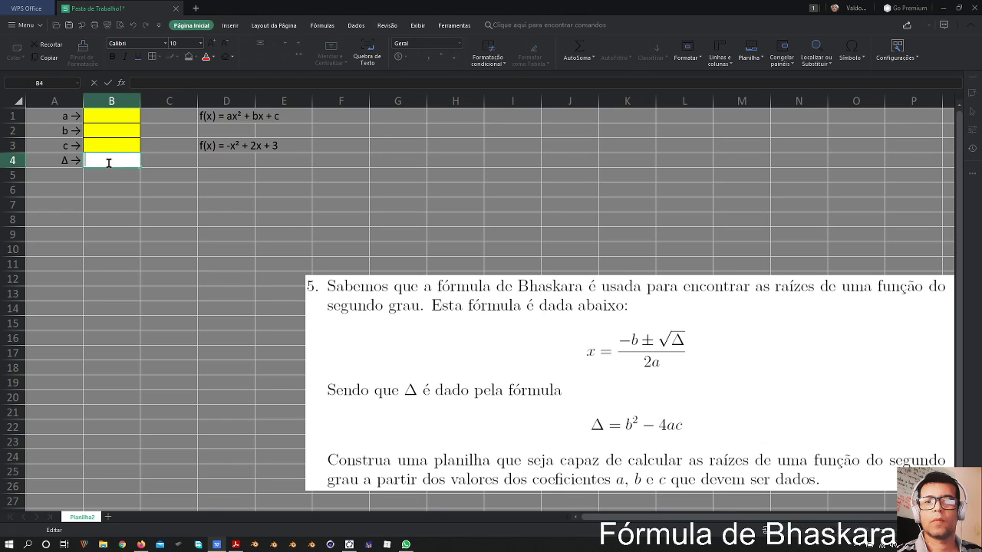
text(=)
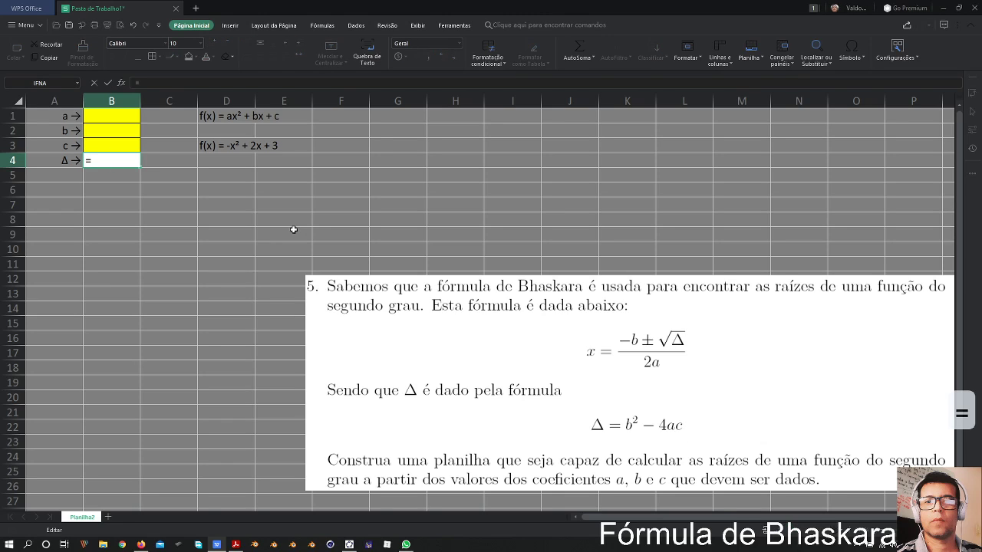
click(112, 132)
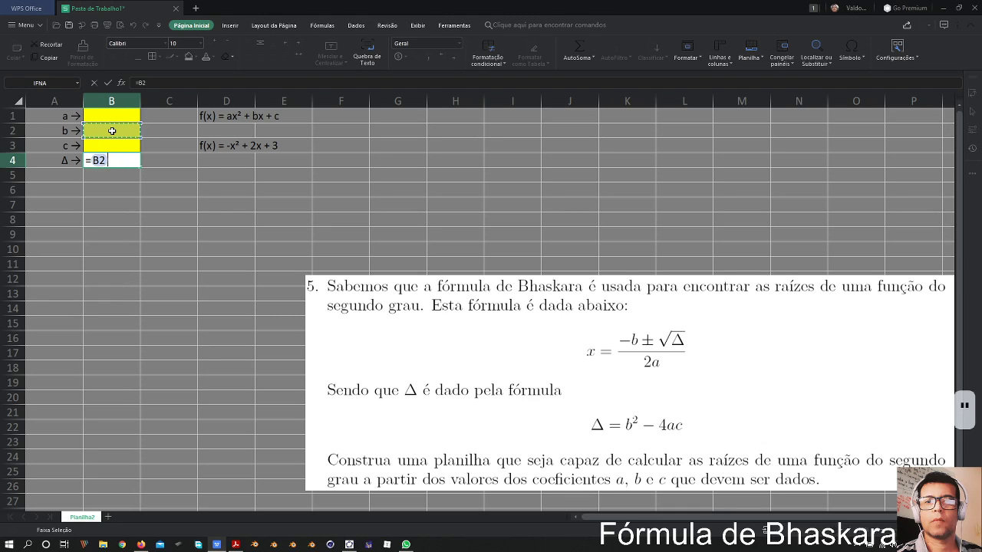
text(^2)
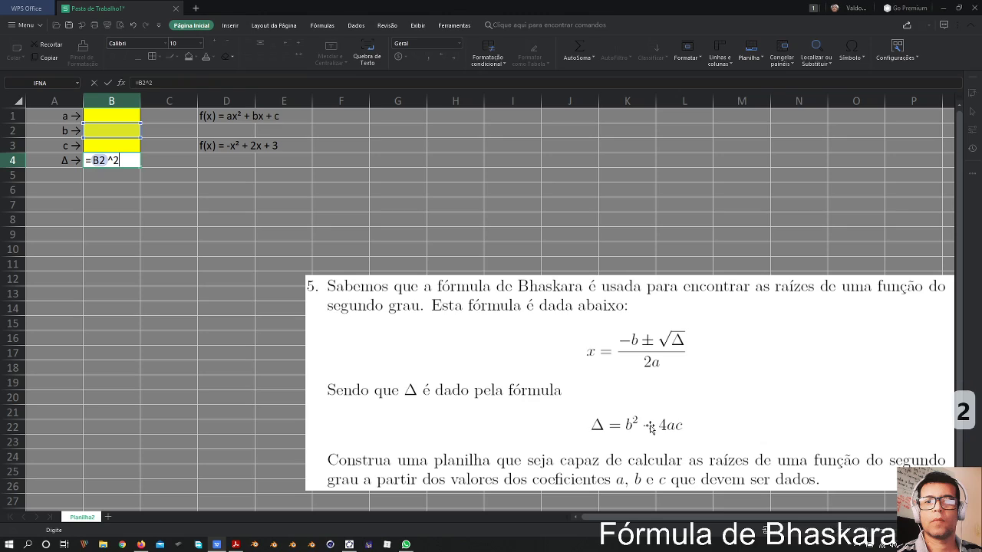
text(-4)
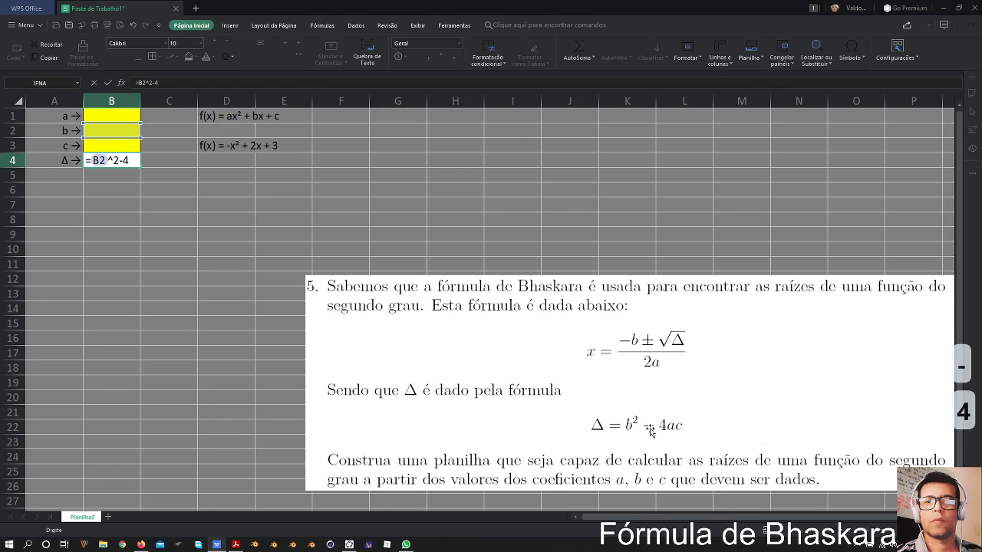
text(*)
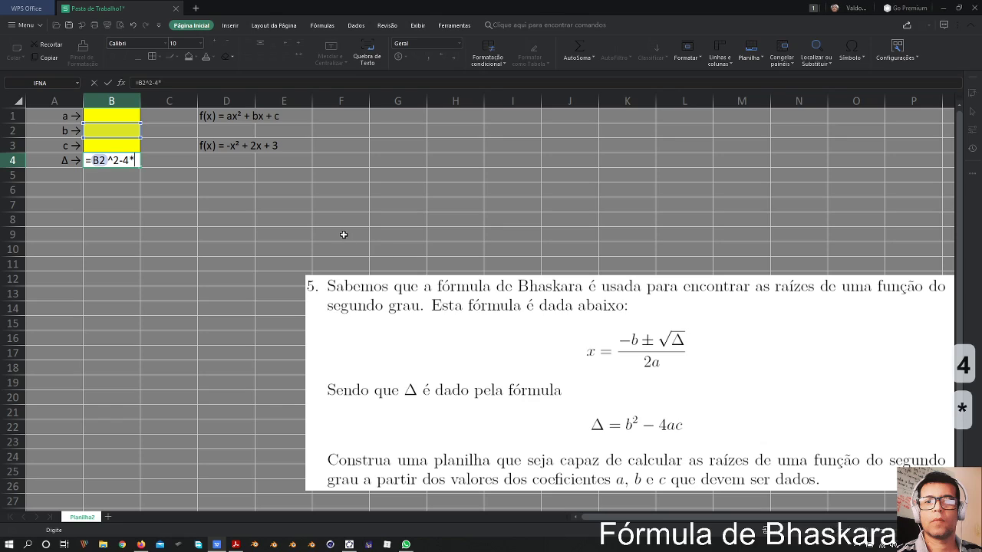
click(117, 113)
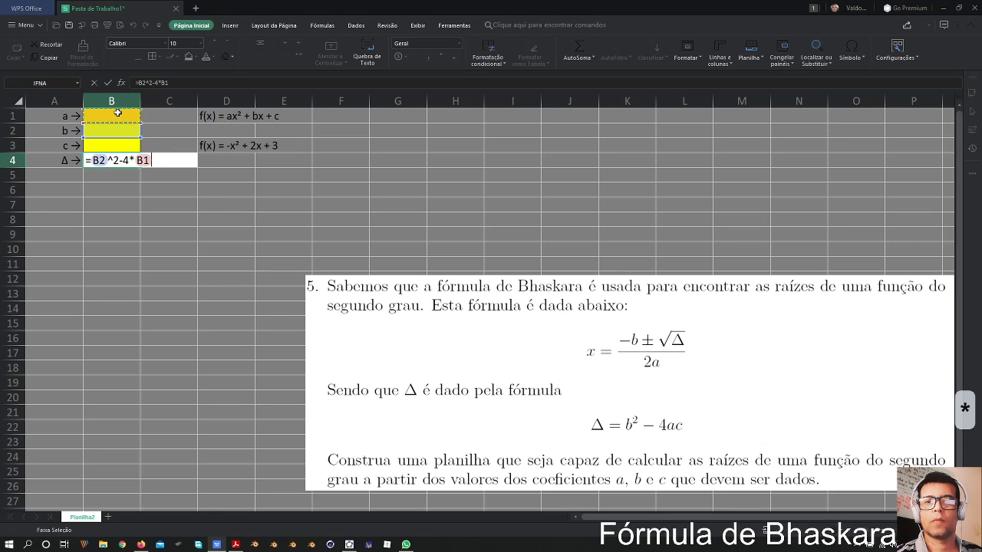
text(*)
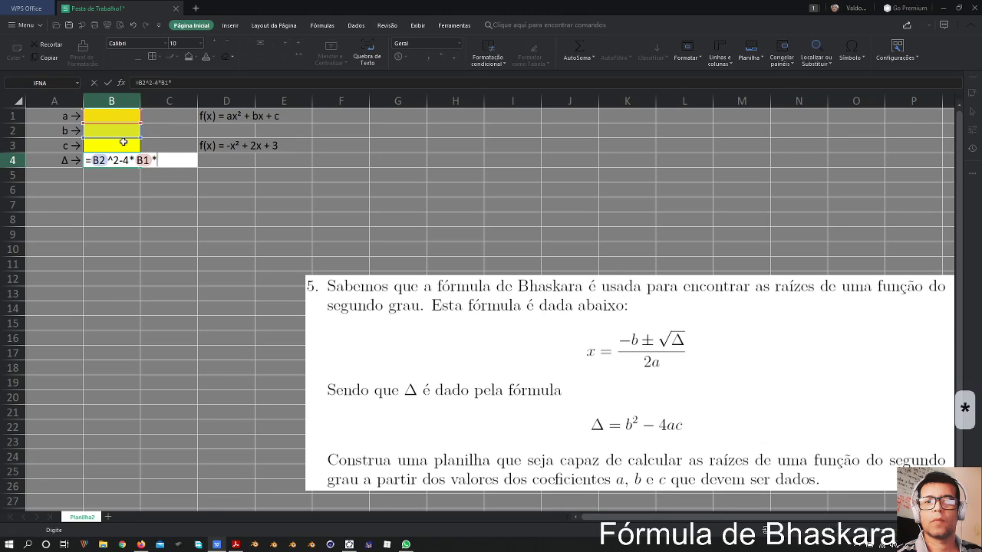
click(119, 143)
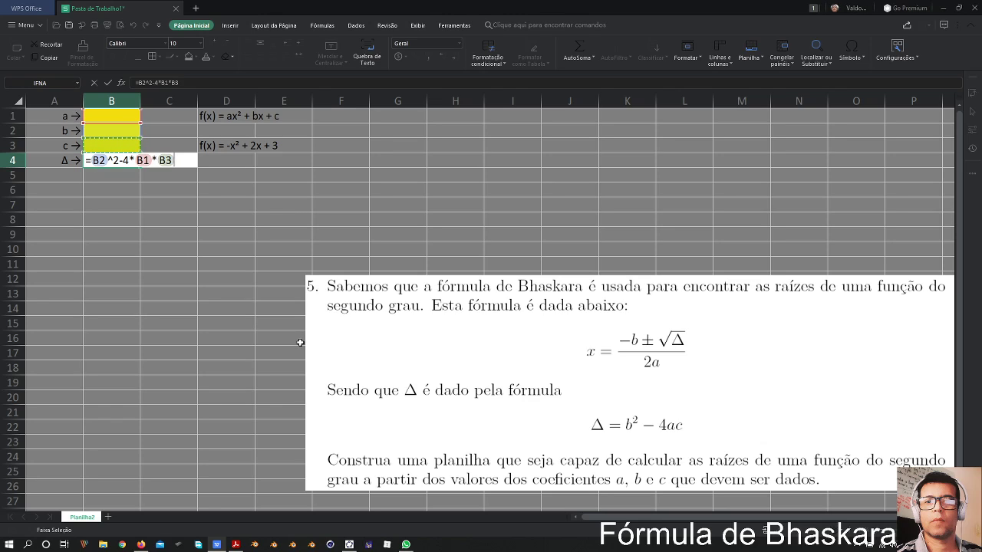
key(Return)
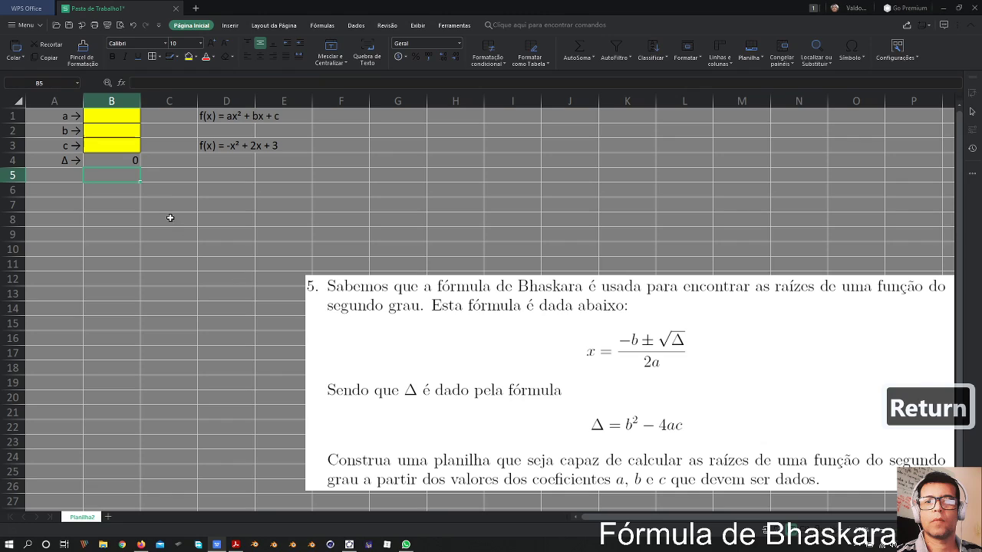
Step: Center the contents of the whole of column B horizontally
click(116, 160)
click(112, 100)
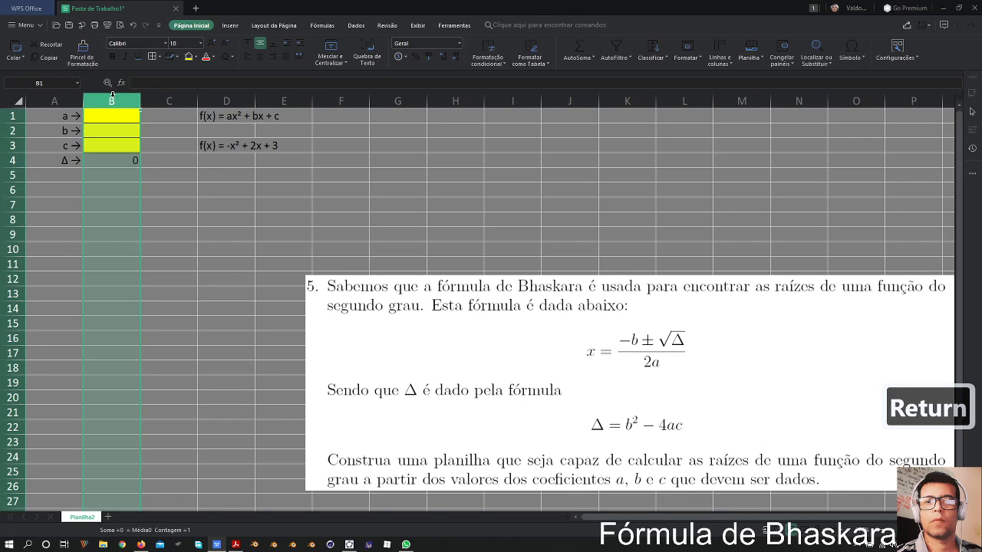
click(260, 56)
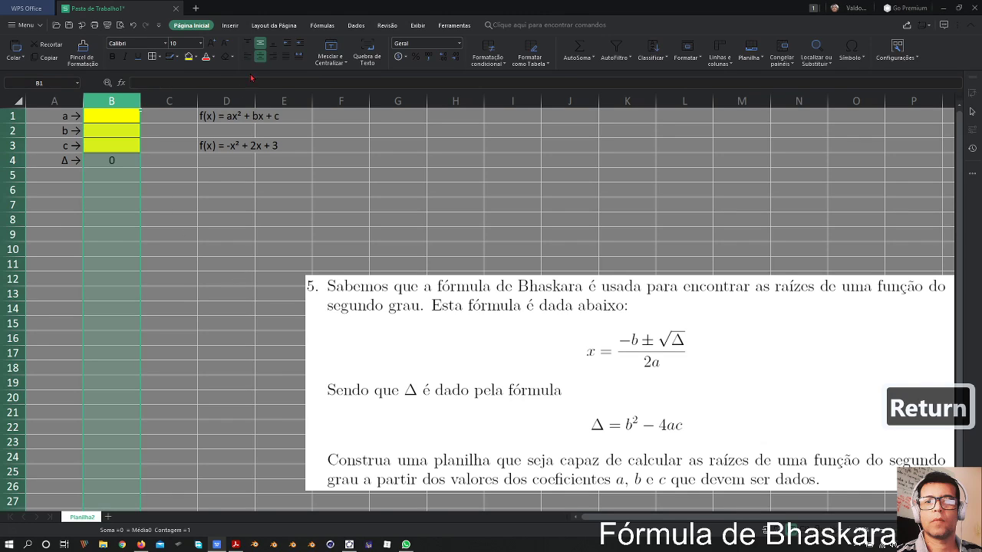
click(125, 157)
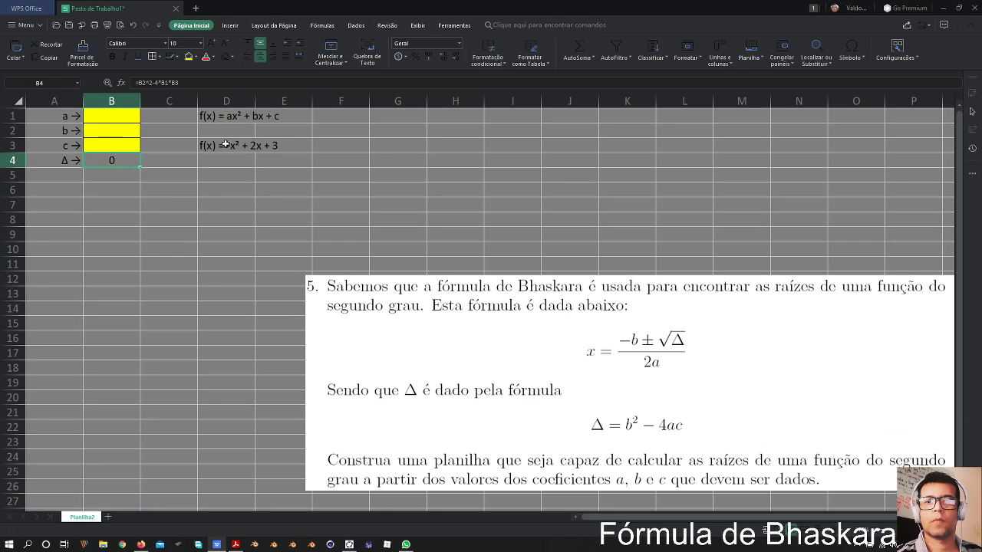
Step: Enter the example coefficients -1, 2 and 3 for a, b and c in cells B1:B3
click(107, 118)
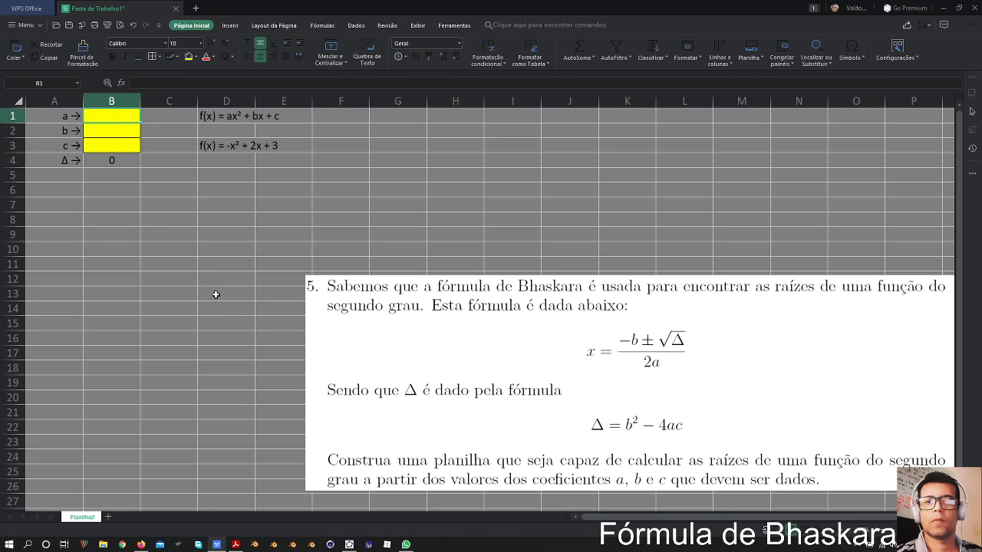
text(-1)
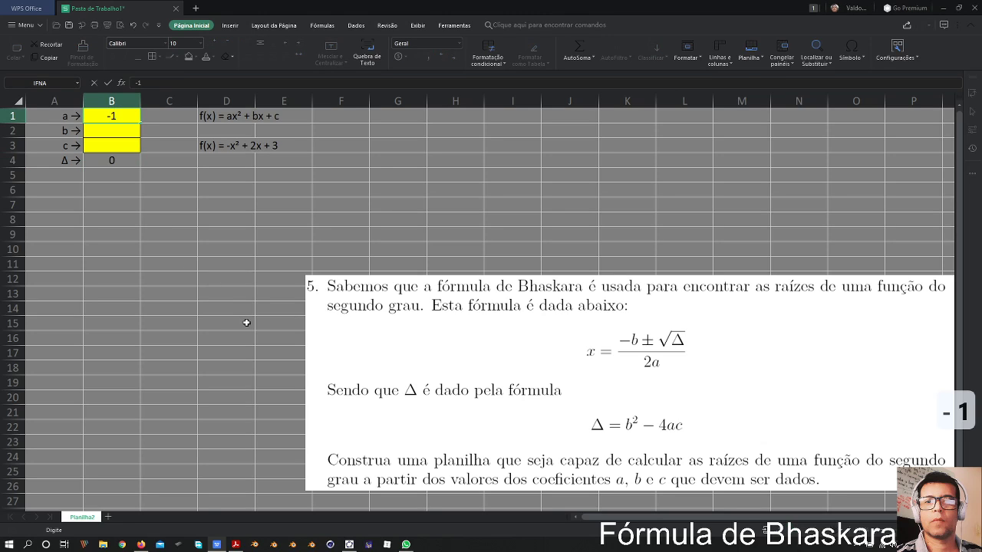
key(Return)
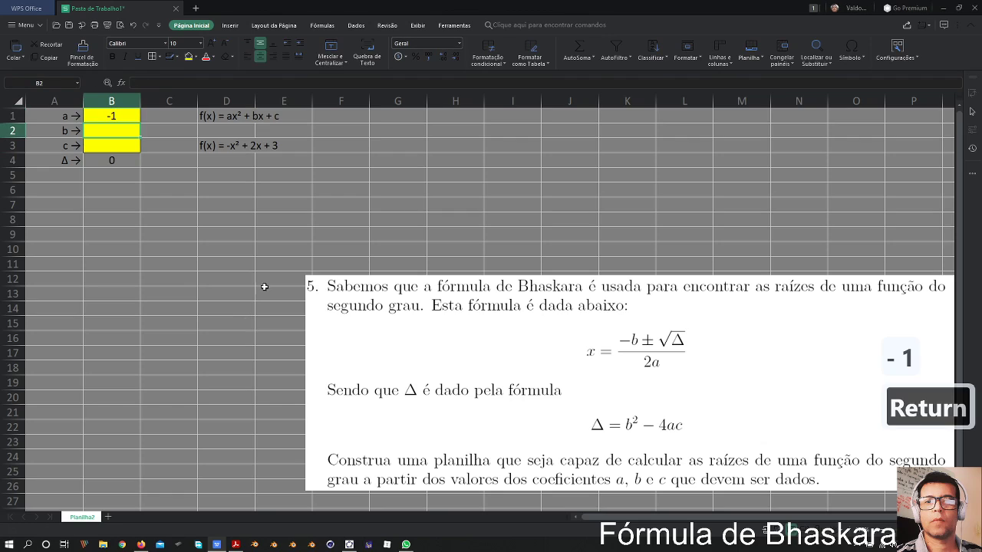
text(2)
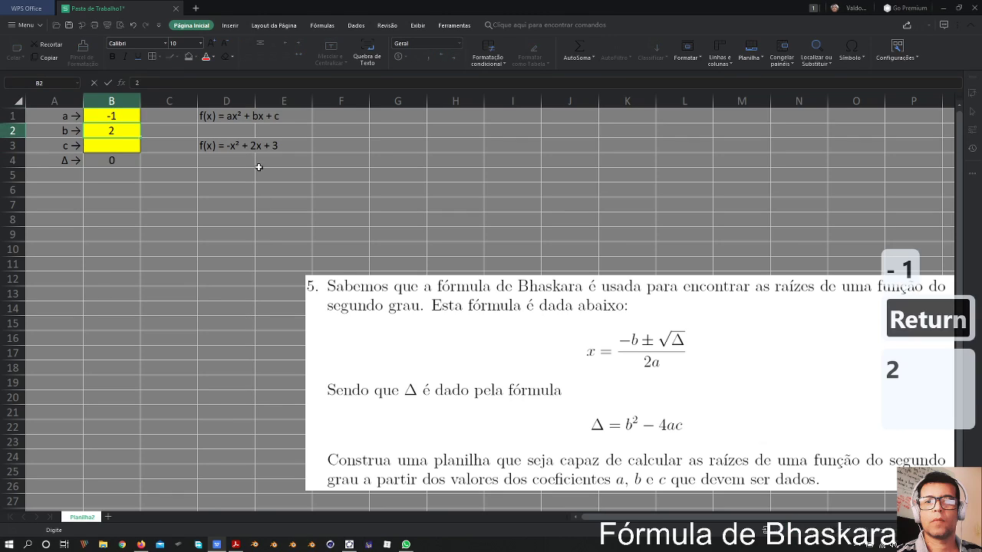
key(Return)
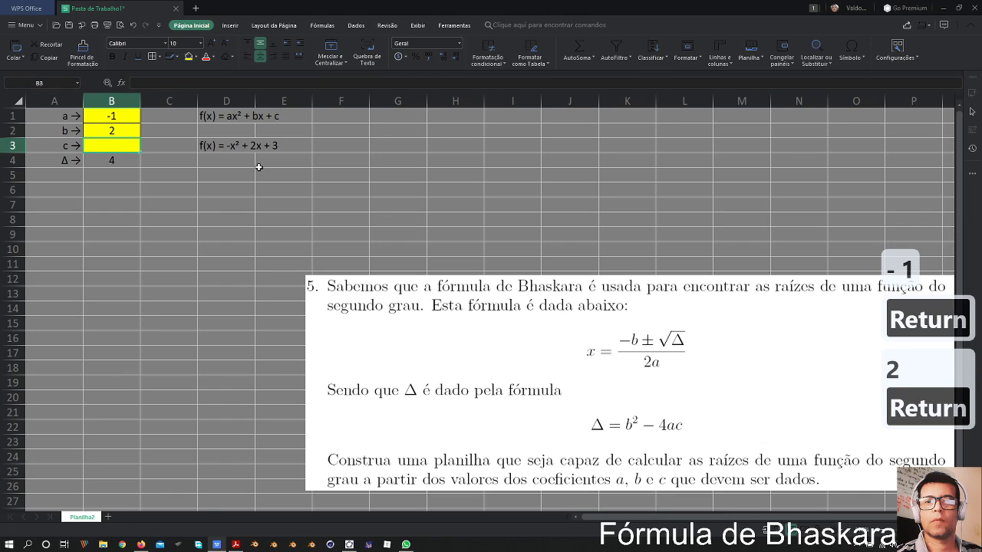
text(3)
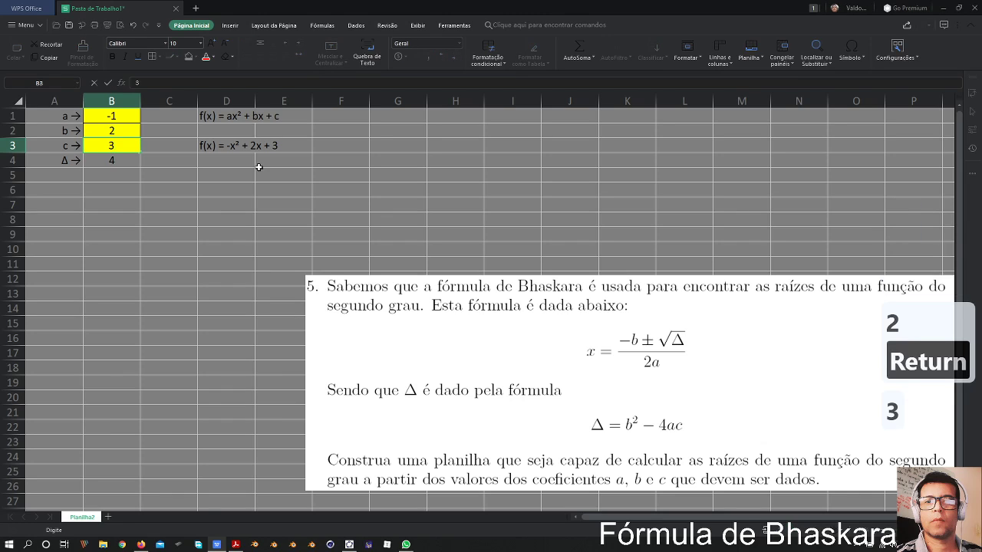
key(Return)
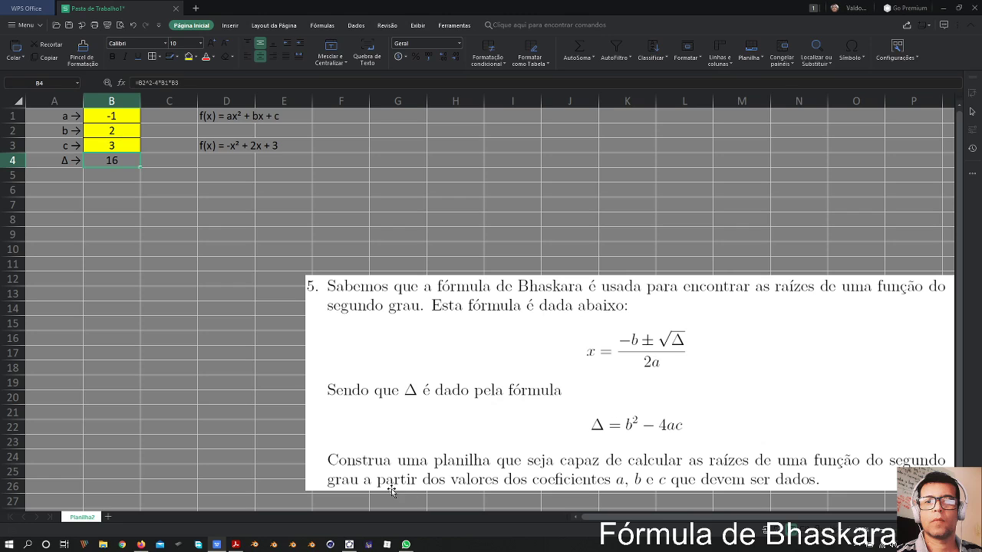
Step: Check the parabola in GeoGebra and enter the root labels "x' →" and "x'' →" in cells A5 and A6 of the spreadsheet
click(349, 545)
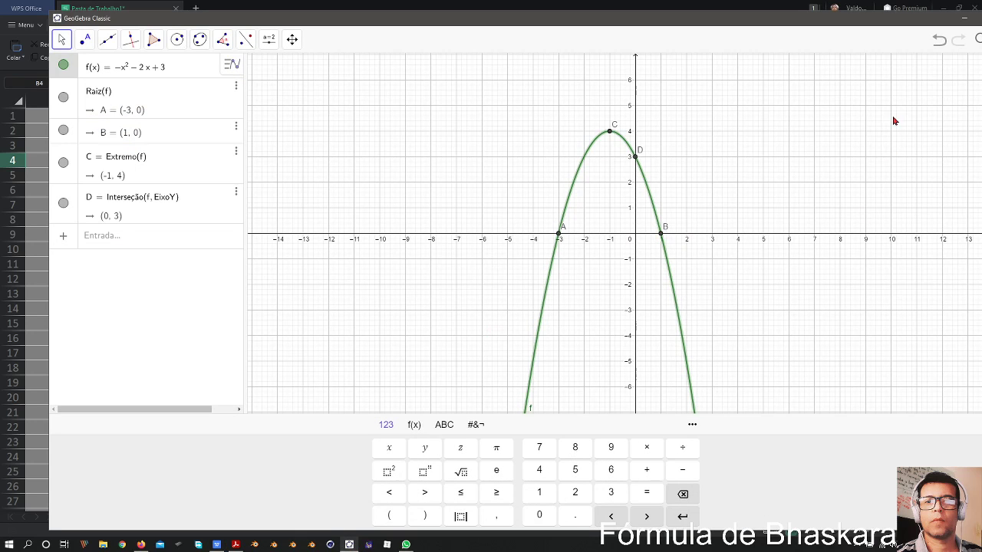
click(942, 17)
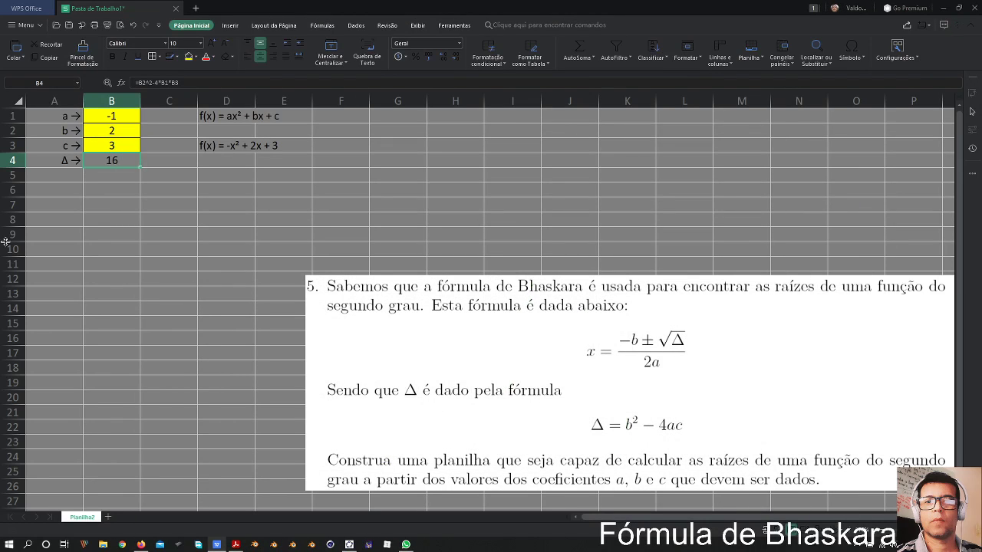
click(61, 174)
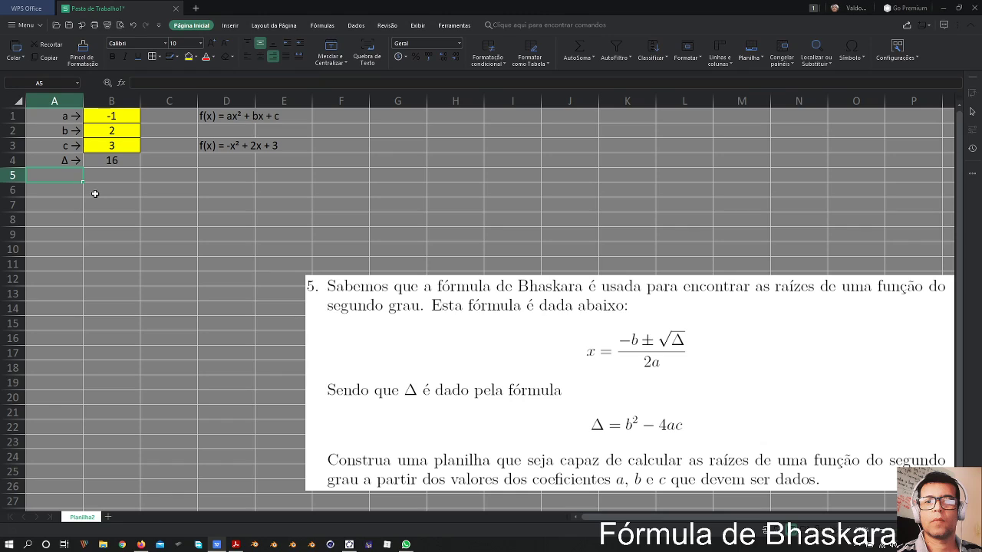
text(x')
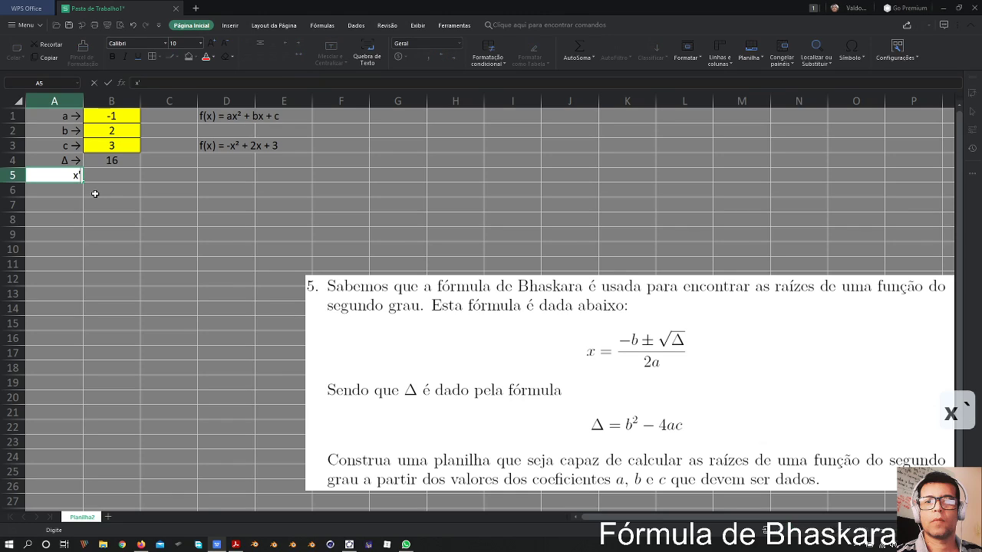
text( →)
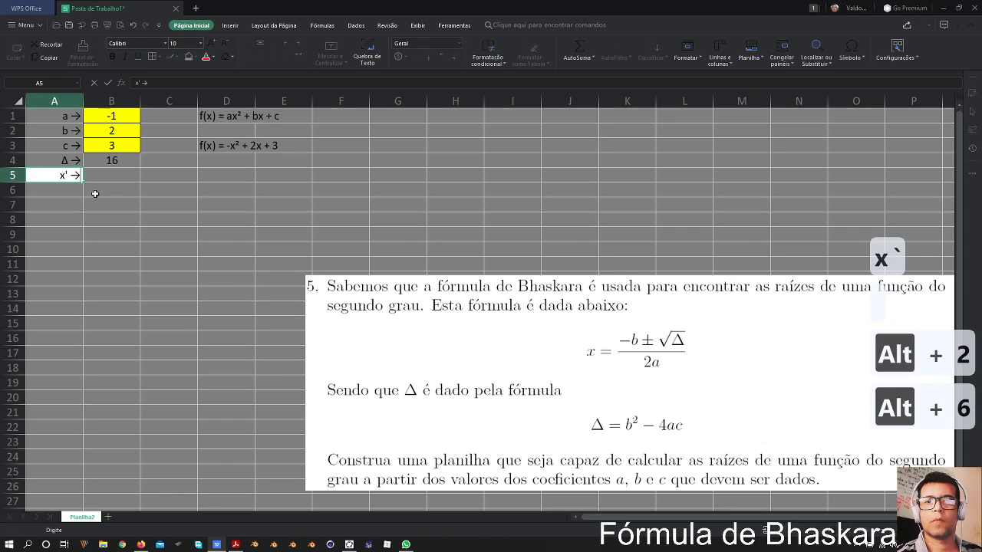
key(Return)
text(x)
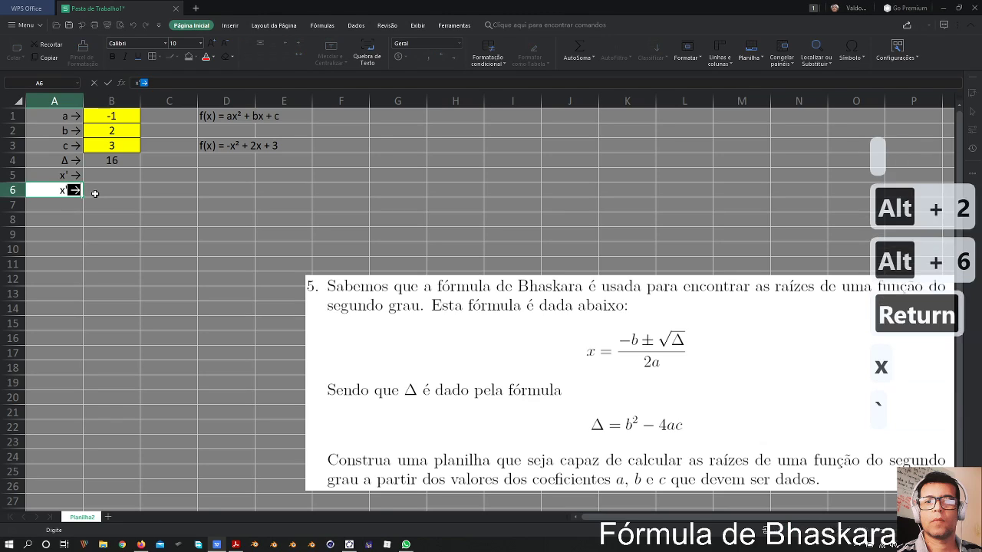
text('')
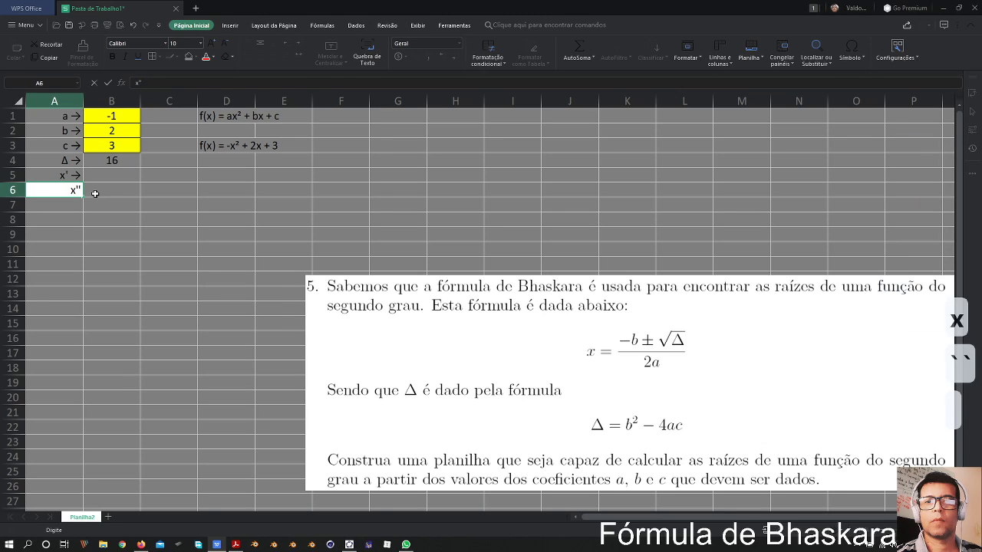
key(alt+2)
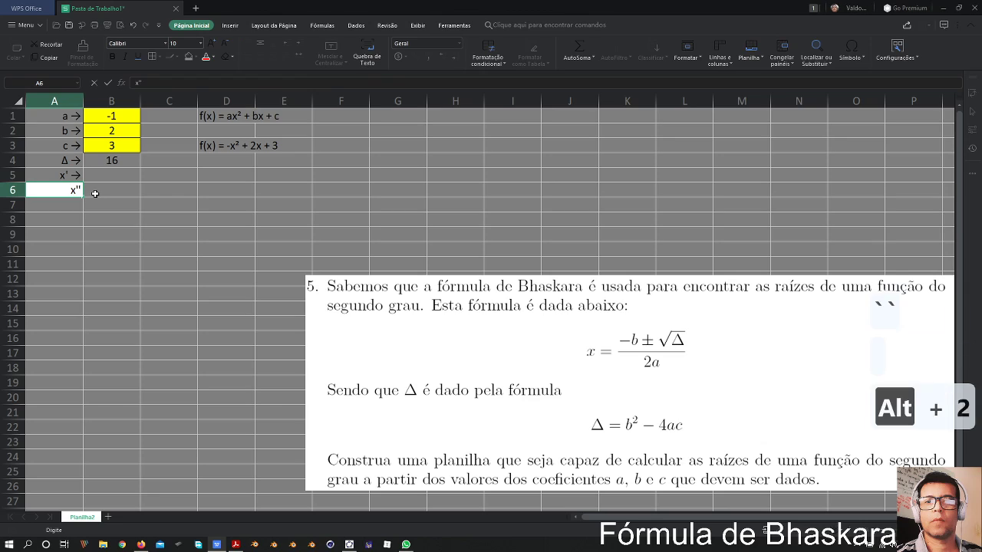
key(alt+6)
key(Return)
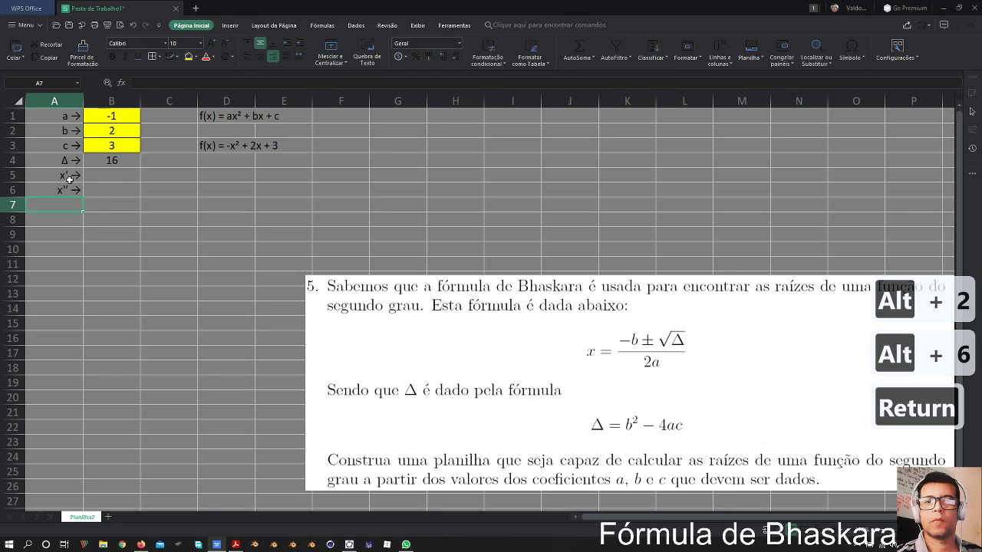
Step: Start the first root's formula in cell B5 with the numerator =-B2+RAIZ(B4)
click(106, 177)
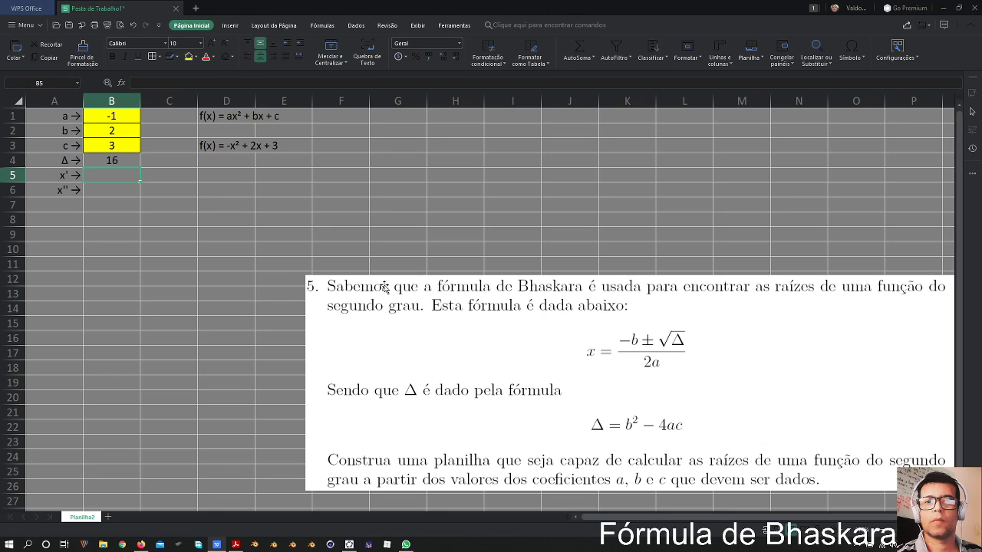
double_click(107, 173)
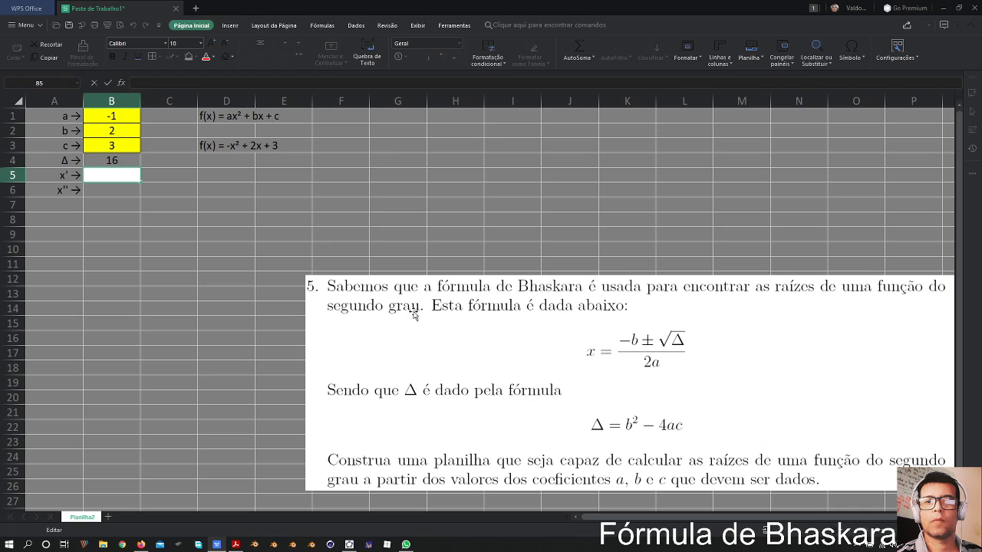
text(=)
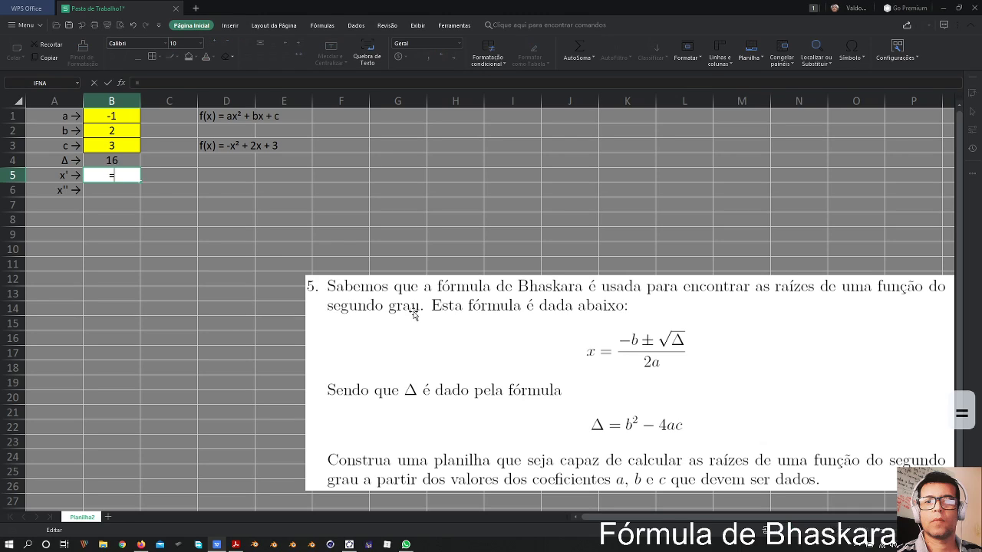
text(-)
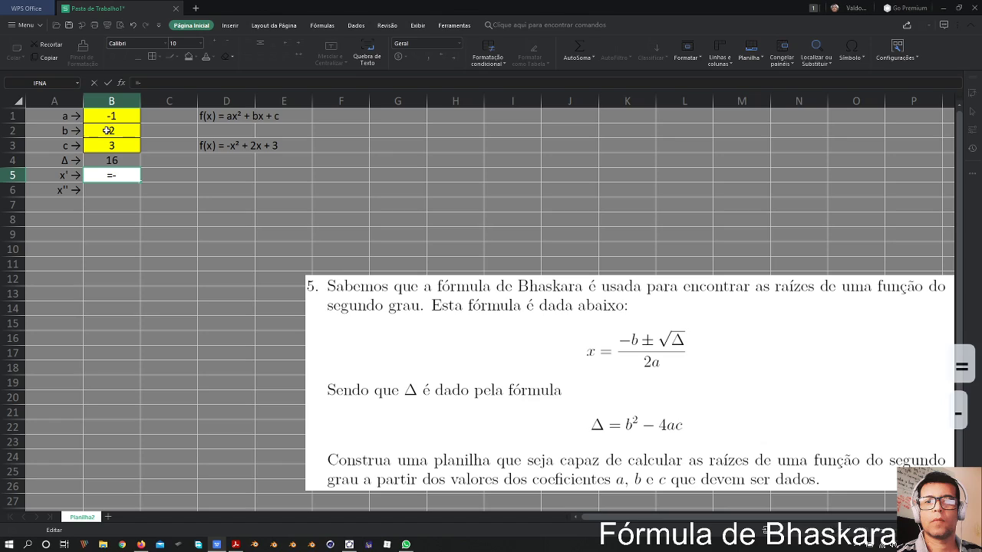
click(108, 130)
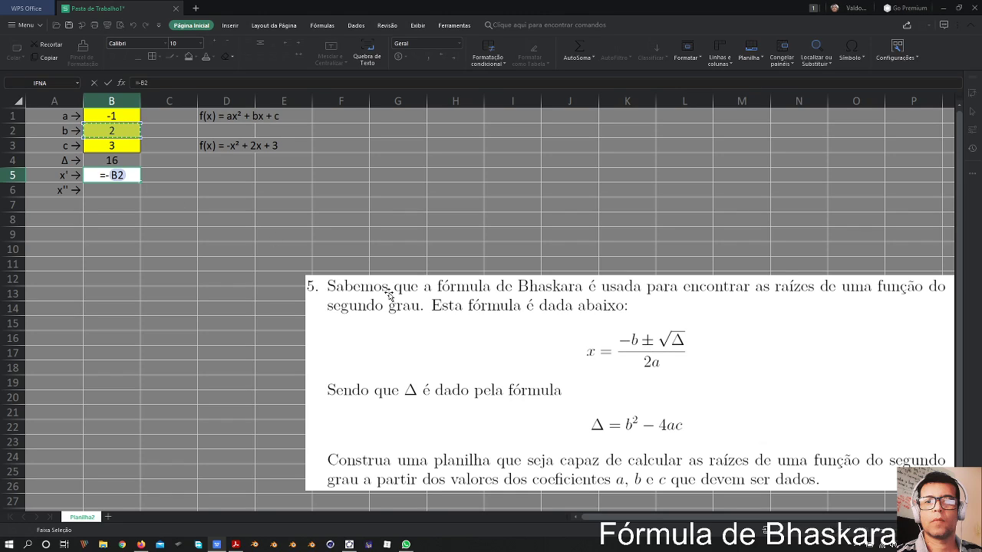
text(+)
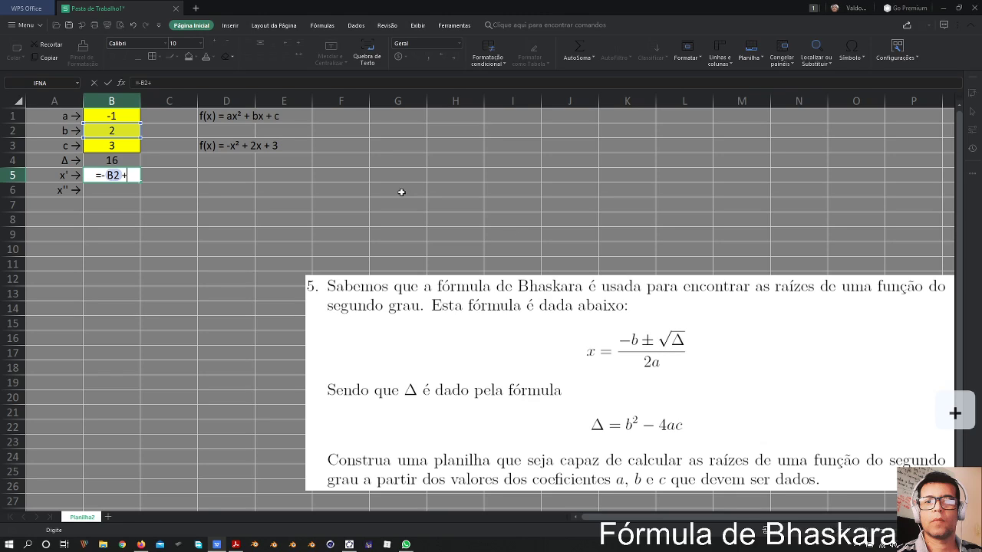
text(RAI)
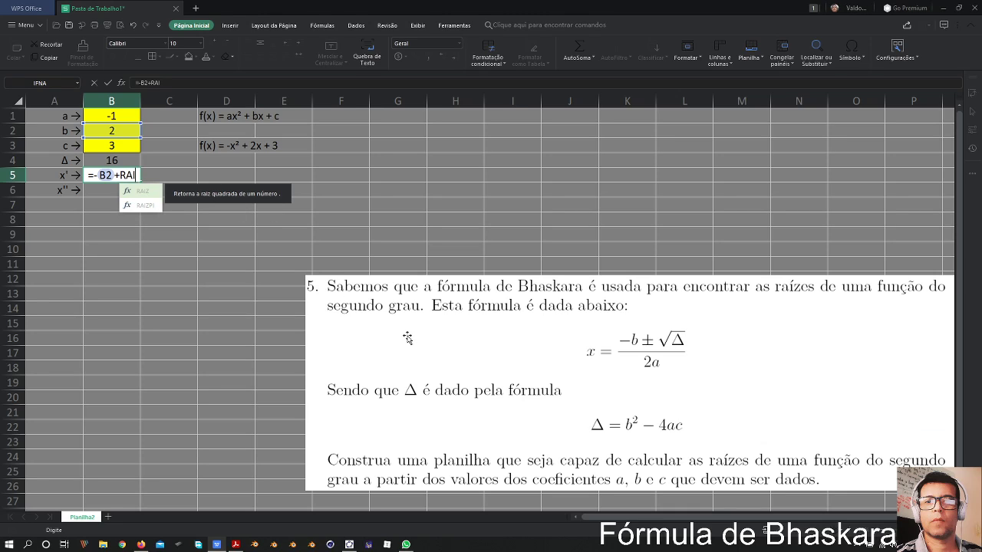
key(Return)
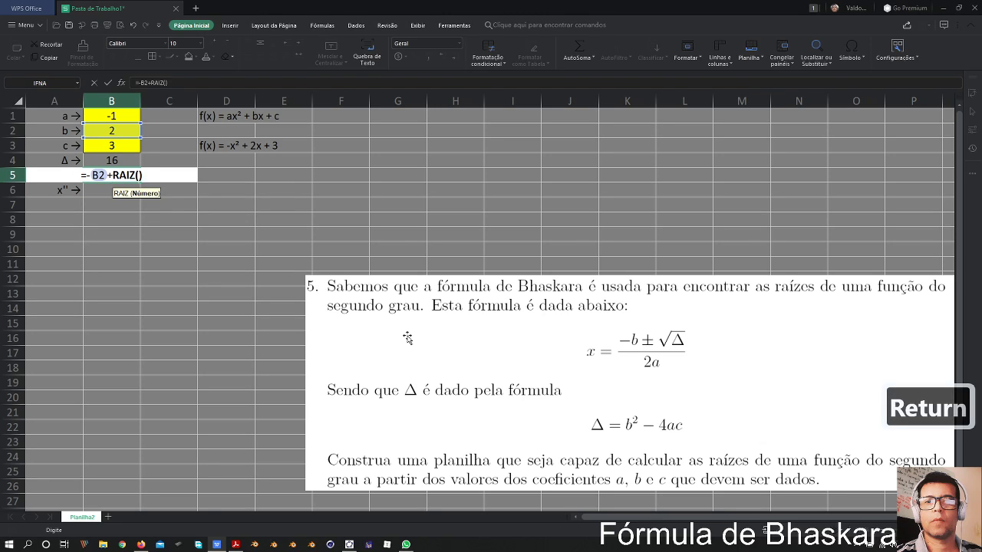
click(112, 160)
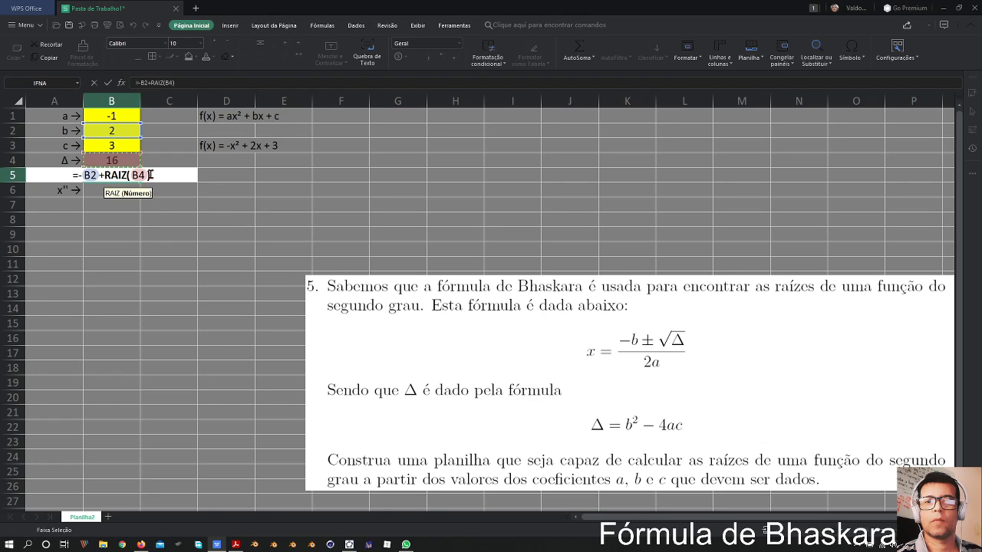
Step: Enclose the numerator of the B5 formula in parentheses and divide it by (2*B1), giving =(-B2+RAIZ(B4))/(2*B1)
click(79, 175)
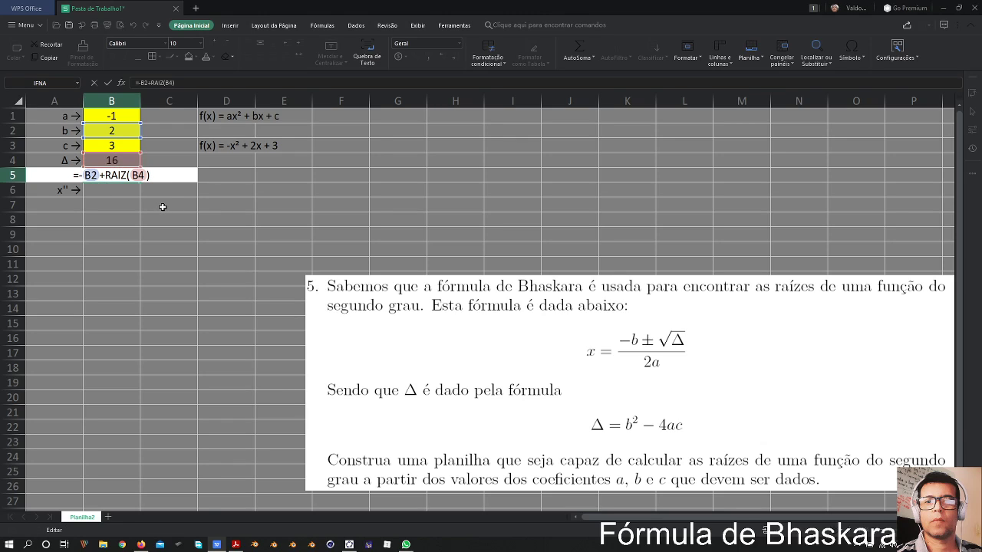
text((B4)
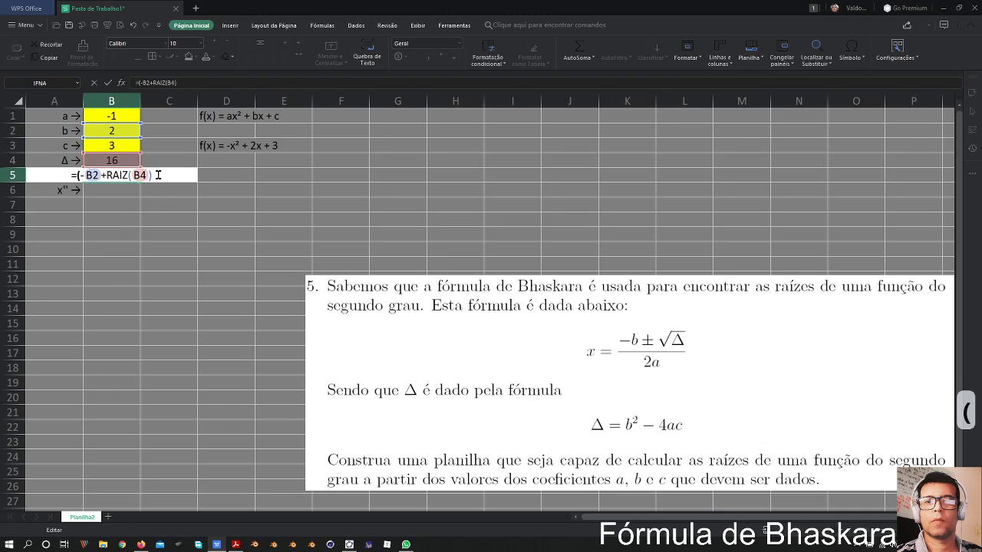
text())
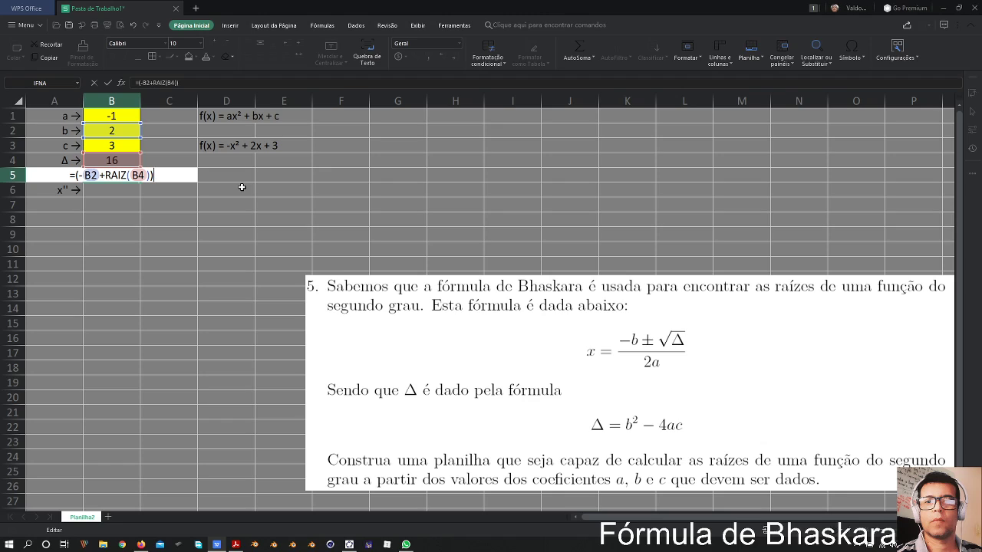
text(/)
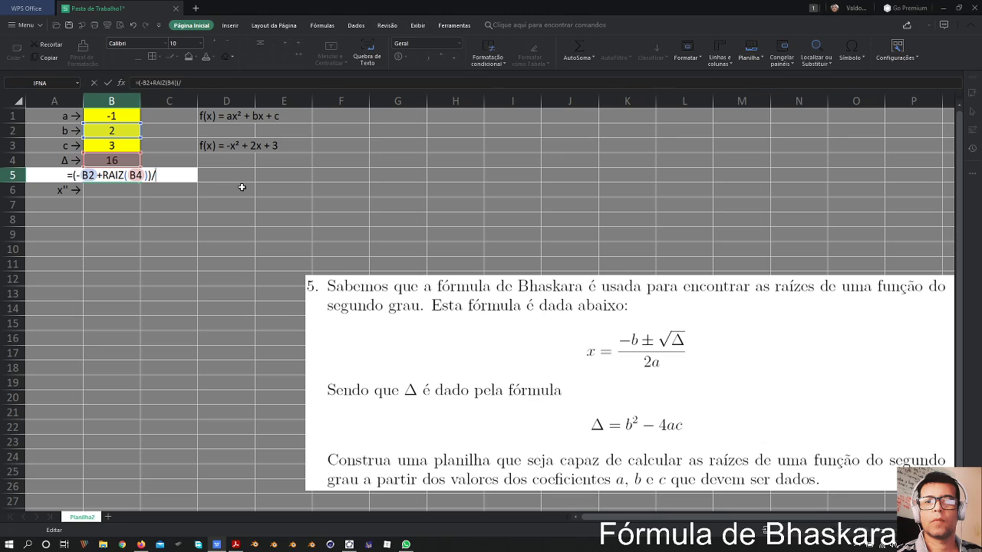
text(()
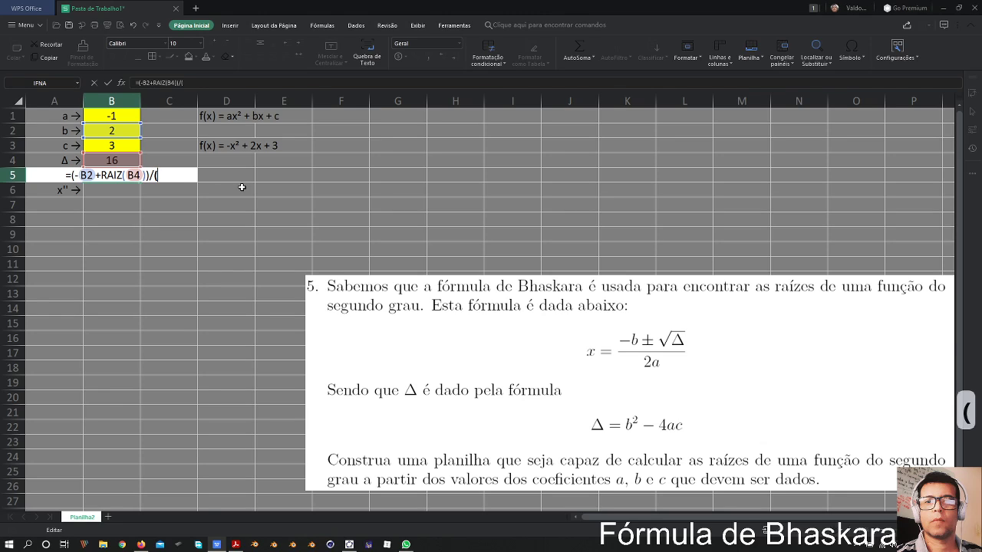
text(2*)
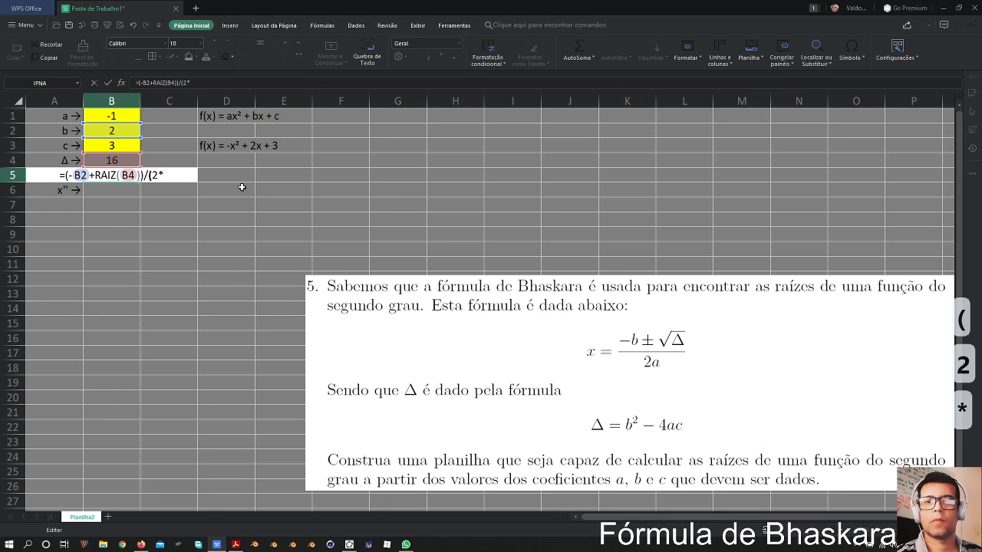
click(117, 115)
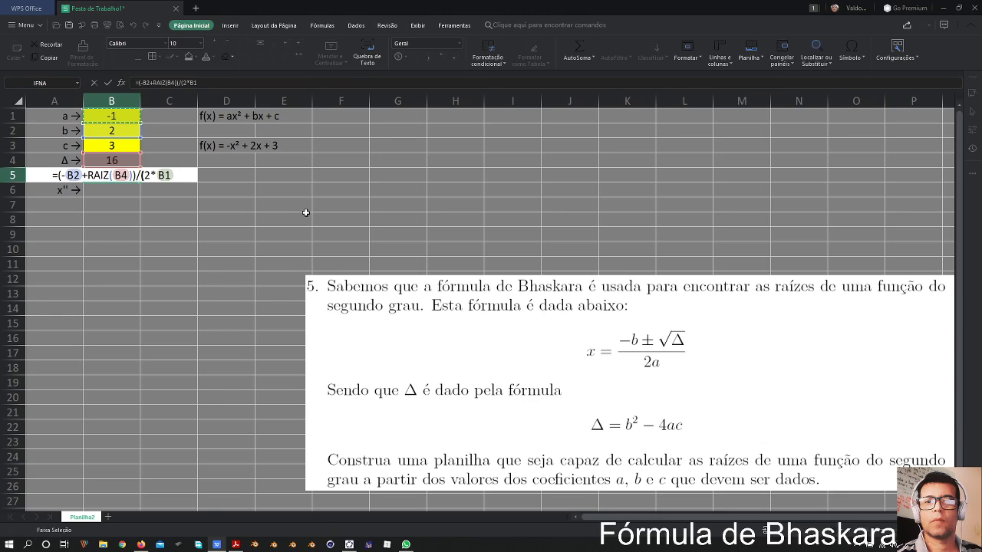
text())
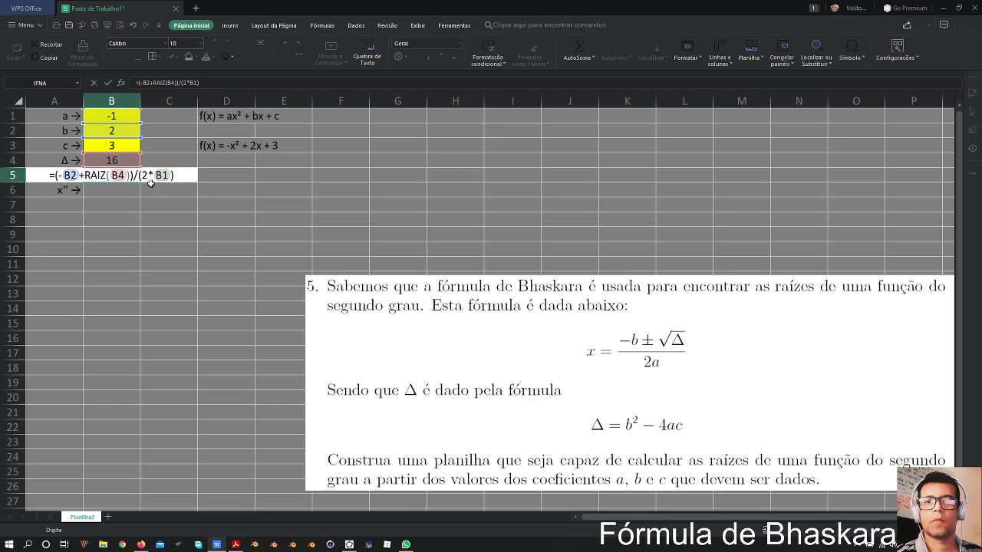
Step: Copy the full text of the formula in cell B5 and compare its result with the roots in GeoGebra
drag(177, 176, 48, 177)
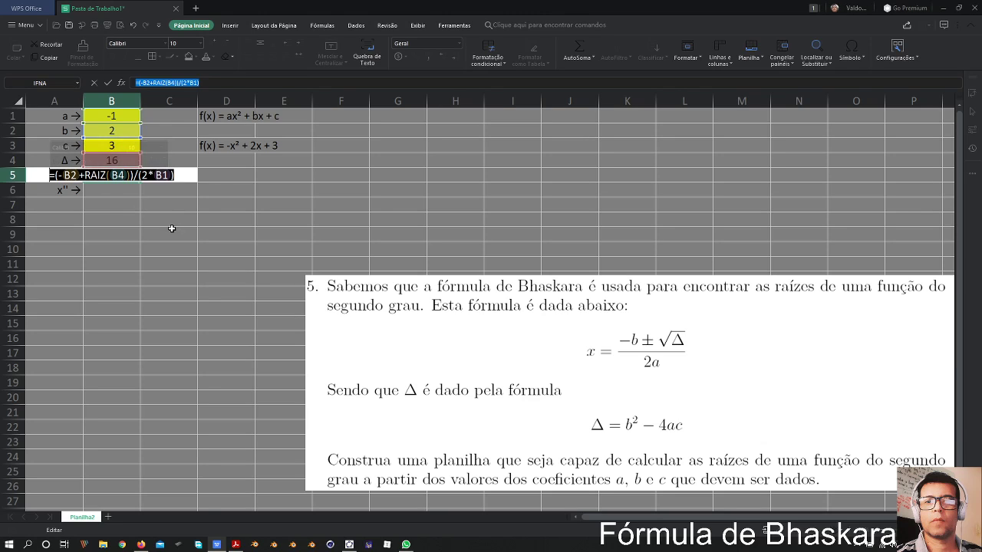
key(ctrl+c)
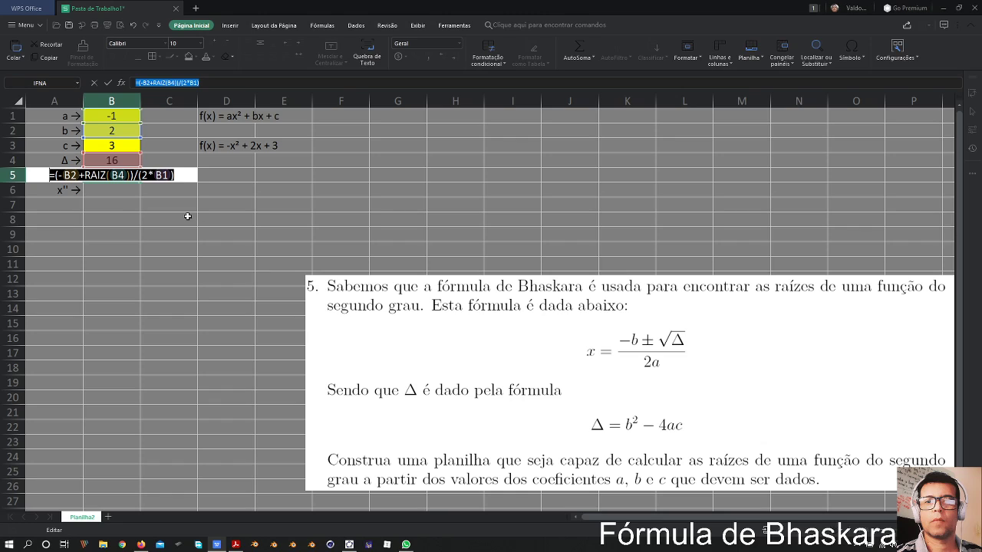
key(Return)
click(118, 176)
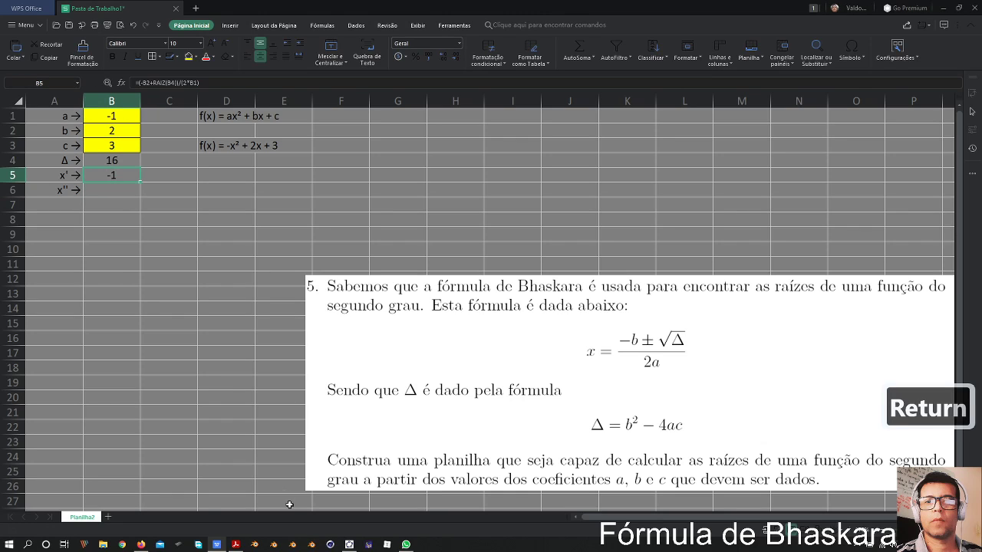
click(349, 545)
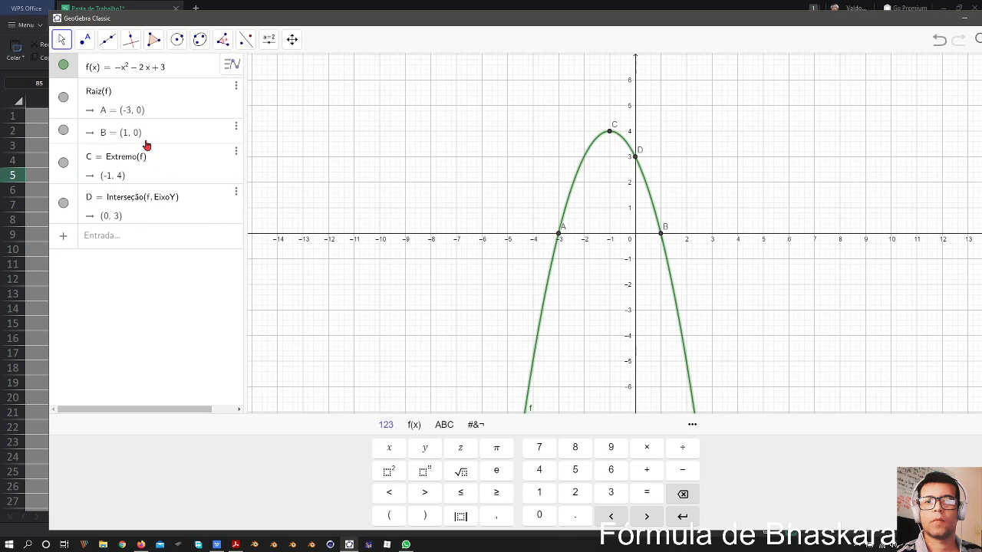
click(963, 21)
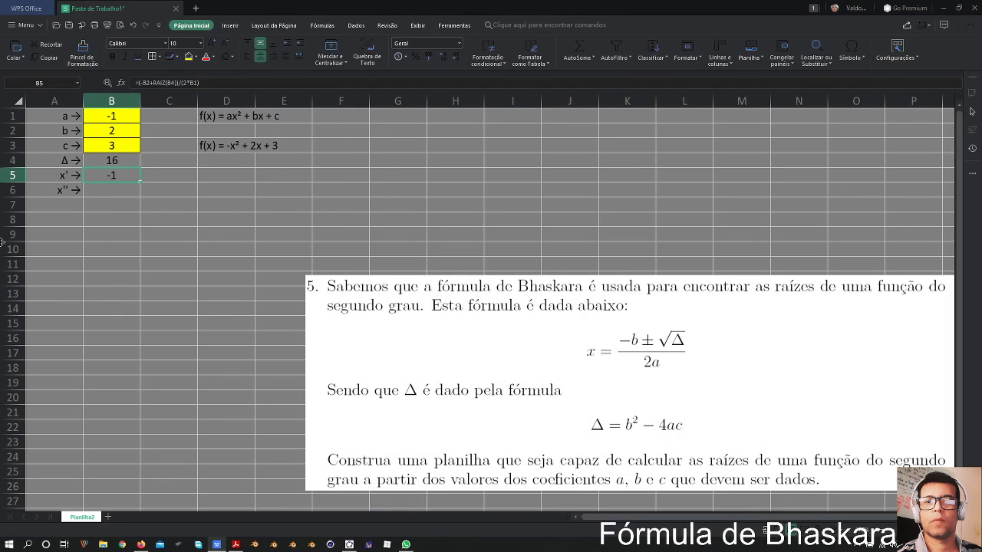
Step: Paste the copied formula into cell B6 and change its plus to a minus, giving =(-B2-RAIZ(B4))/(2*B1) for the second root
double_click(103, 191)
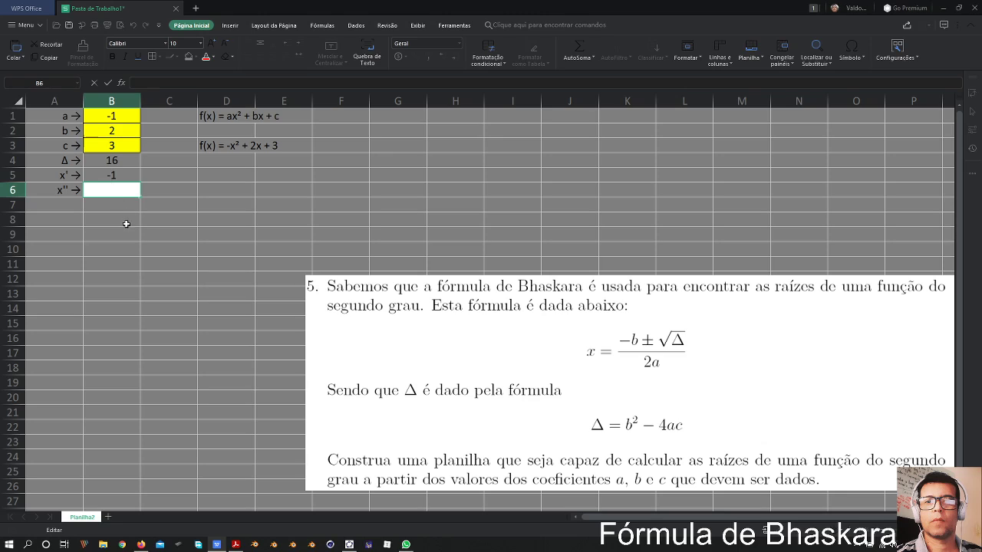
key(ctrl+v)
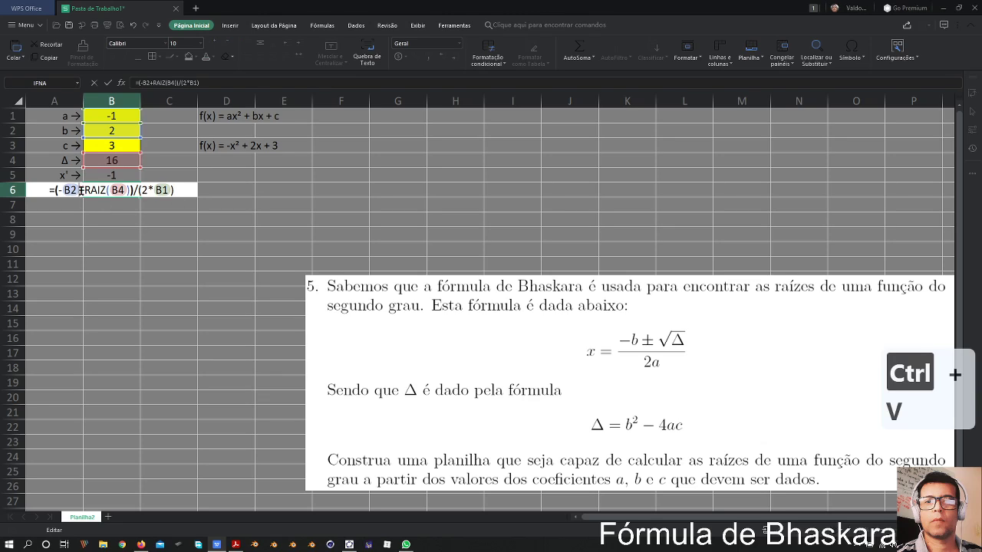
key(Delete)
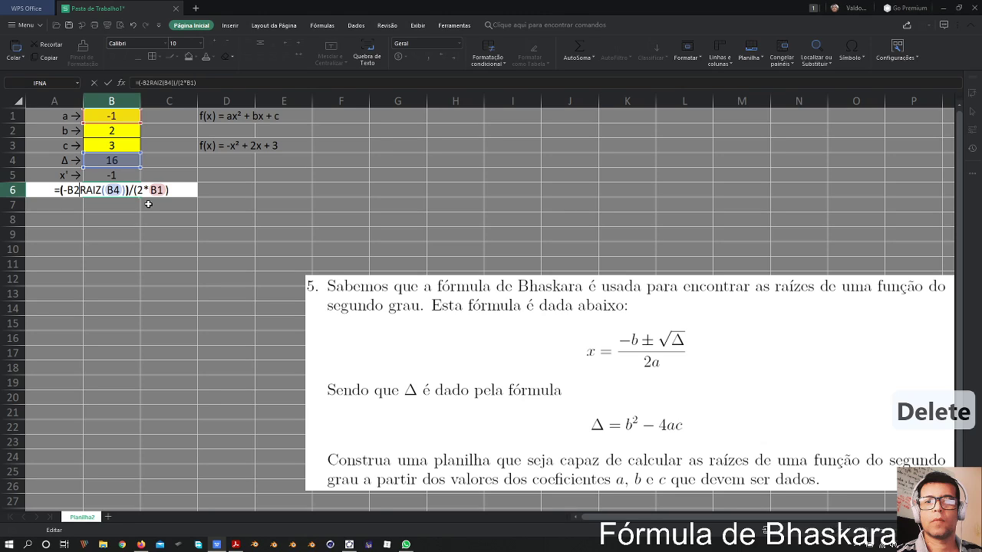
text(-)
key(Return)
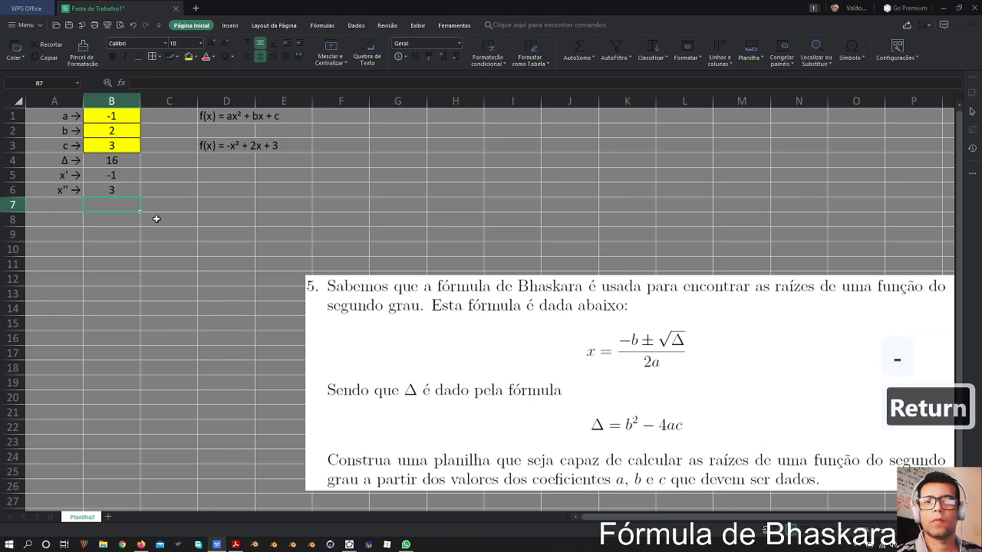
Step: Compare the second root in cell B6 and the function in D3 with the function and roots in GeoGebra
click(112, 192)
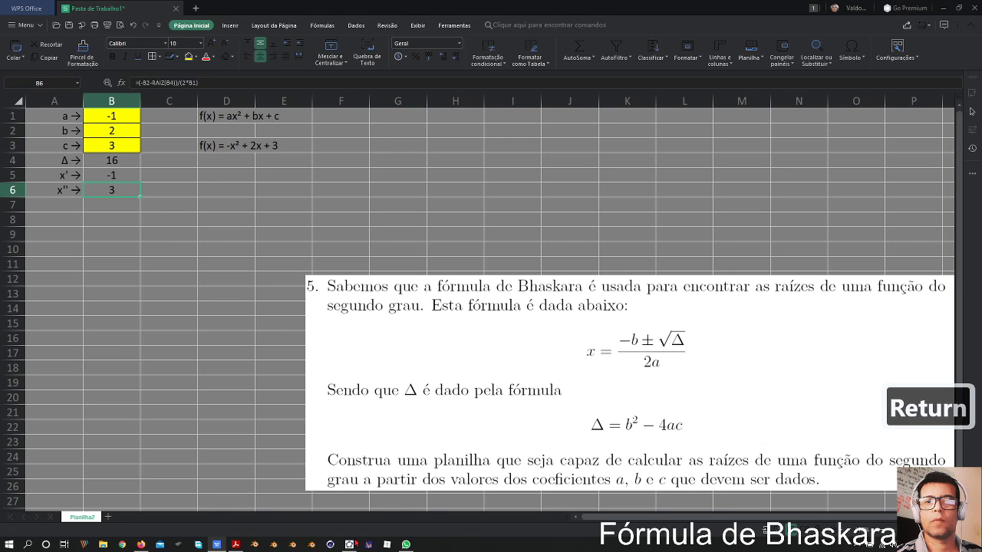
click(349, 544)
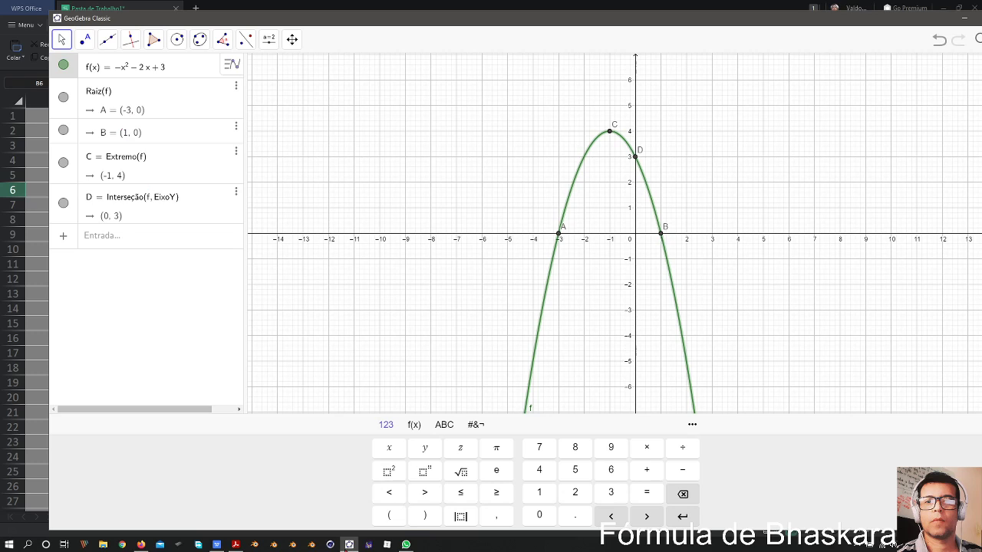
mouse_move(345, 542)
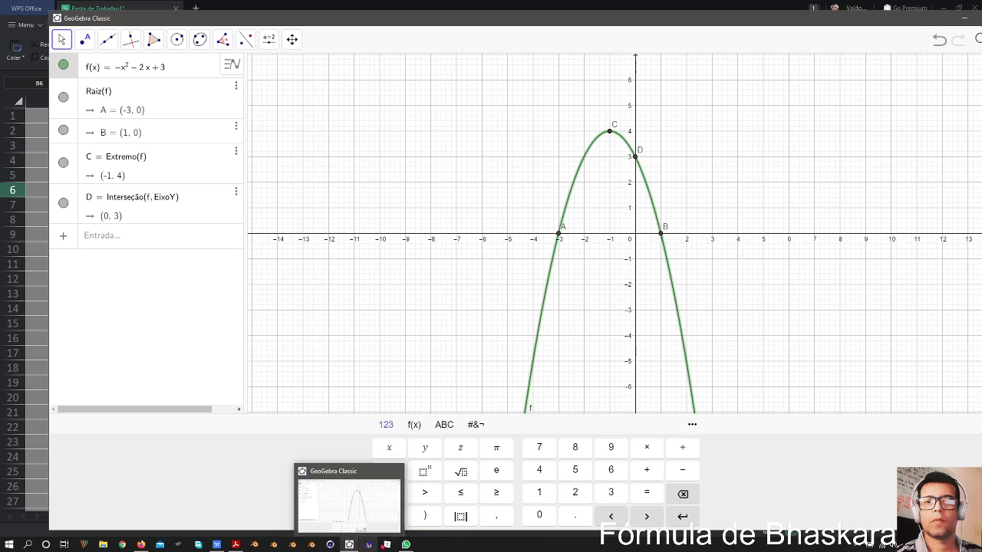
click(218, 545)
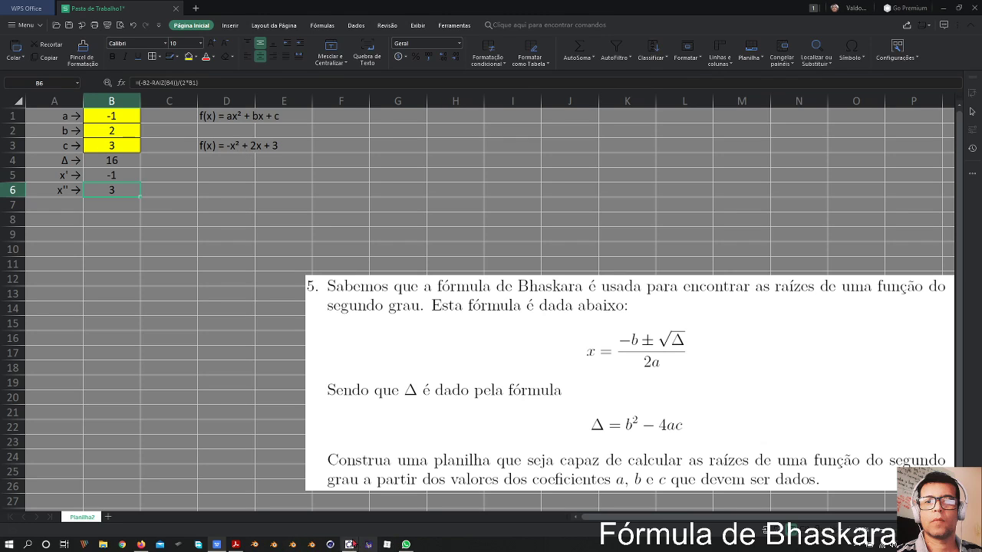
click(349, 545)
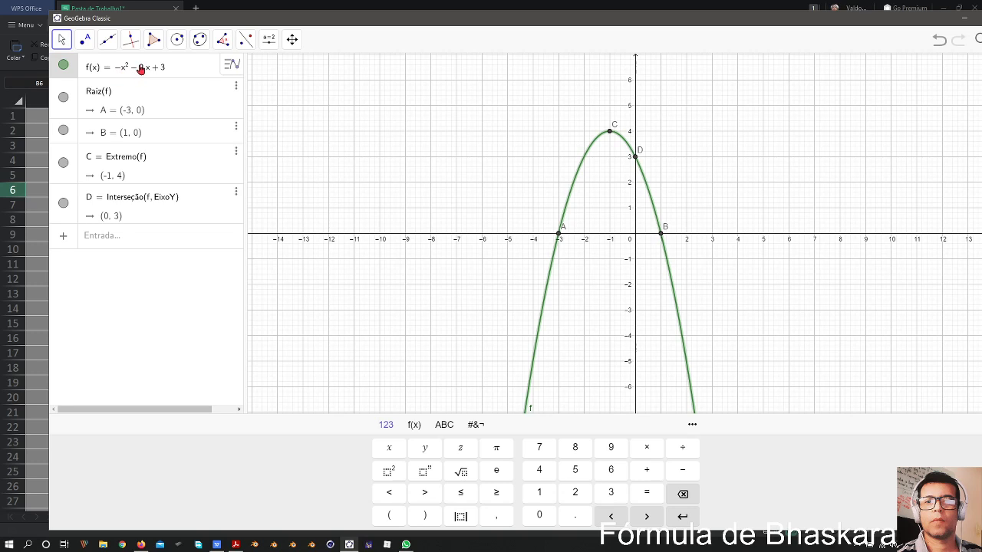
click(964, 17)
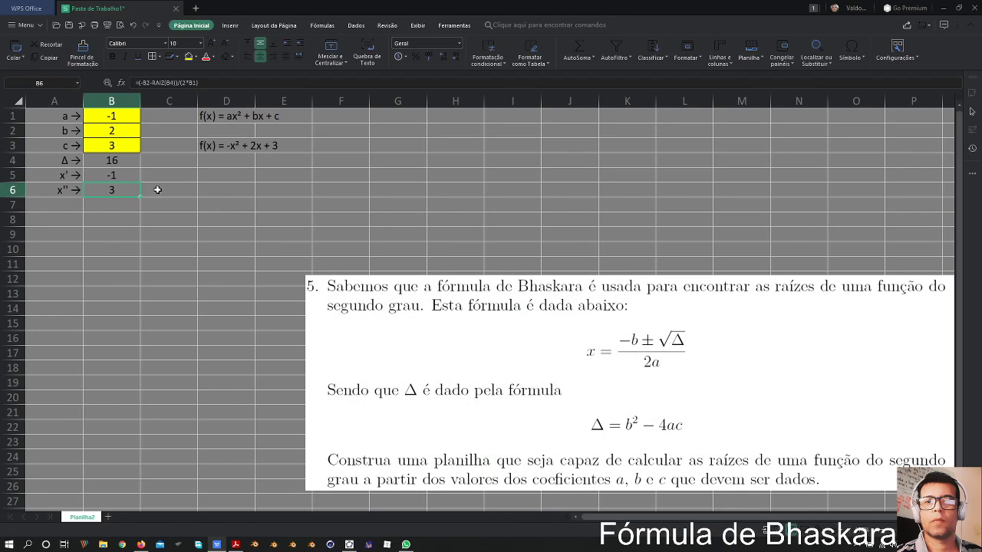
Step: Change the sign of the x term in cell D3 so the example function reads f(x) = -x² - 2x + 3
double_click(240, 148)
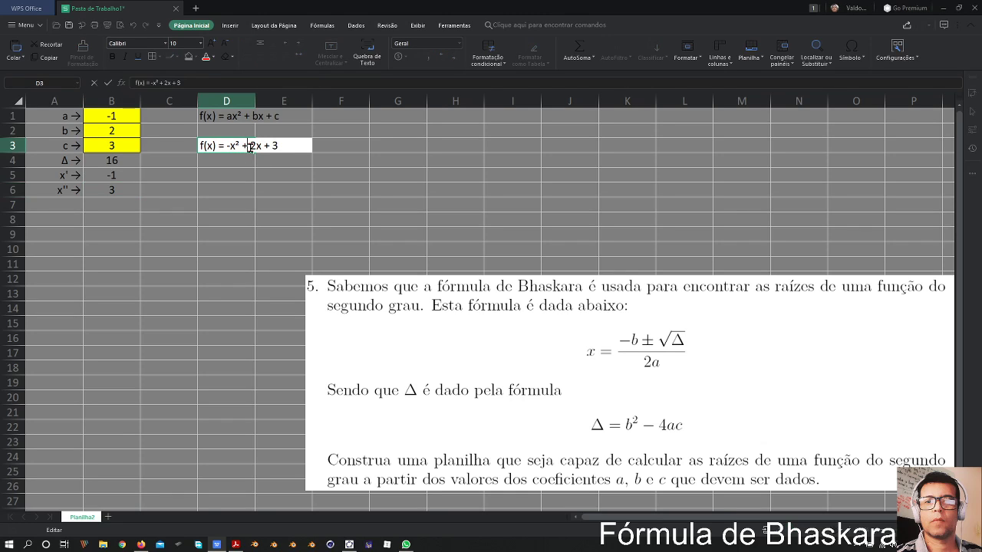
key(BackSpace)
text(-)
key(Return)
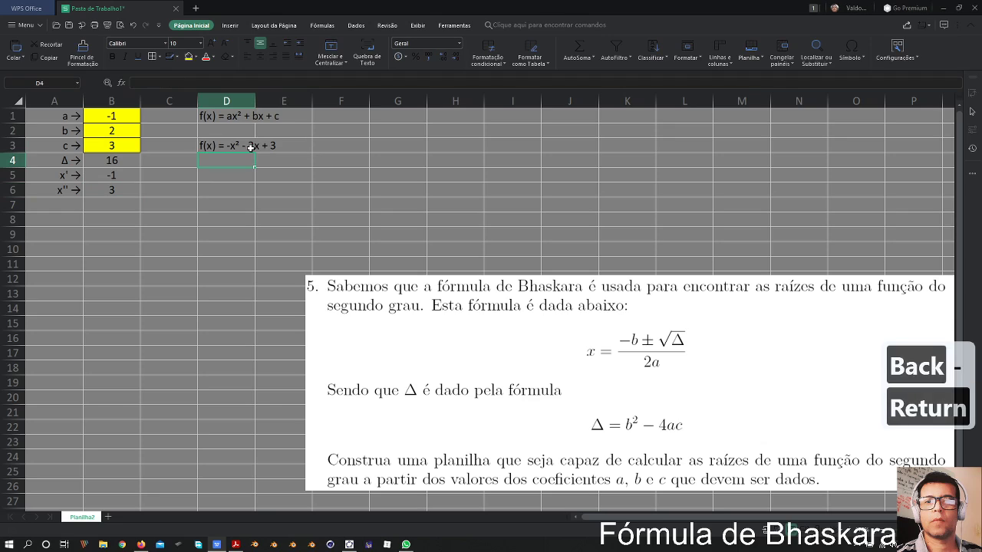
click(245, 148)
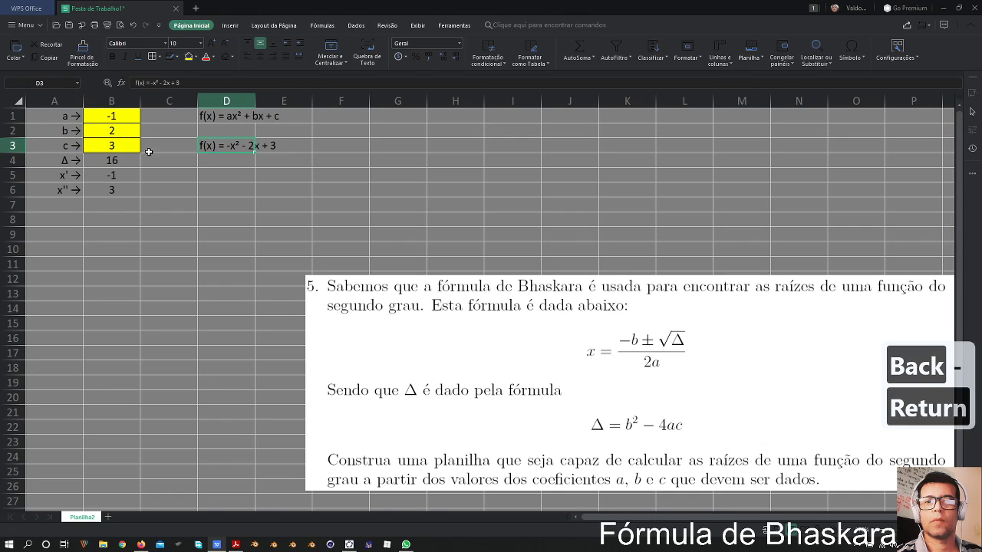
Step: Set coefficient b in cell B2 to -2
double_click(90, 125)
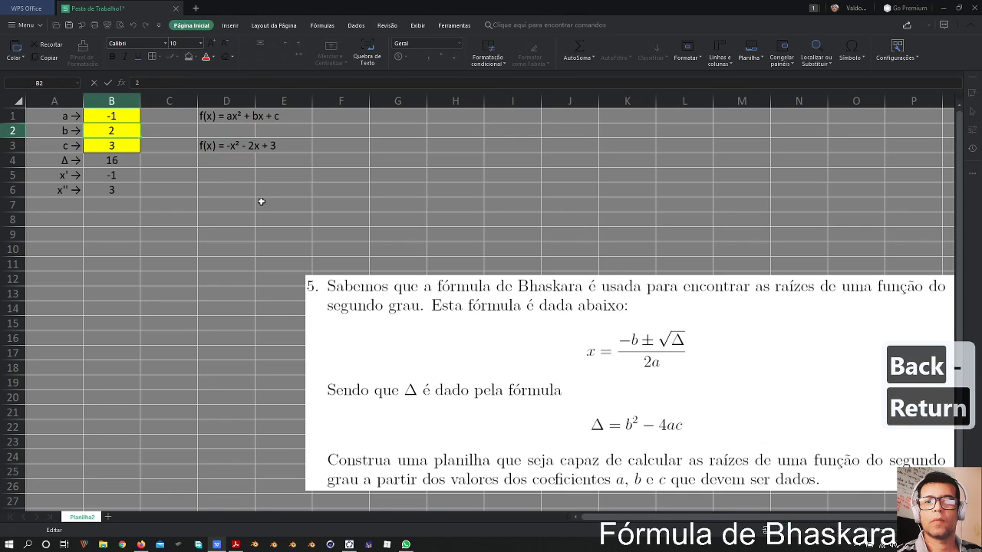
text(-)
key(Return)
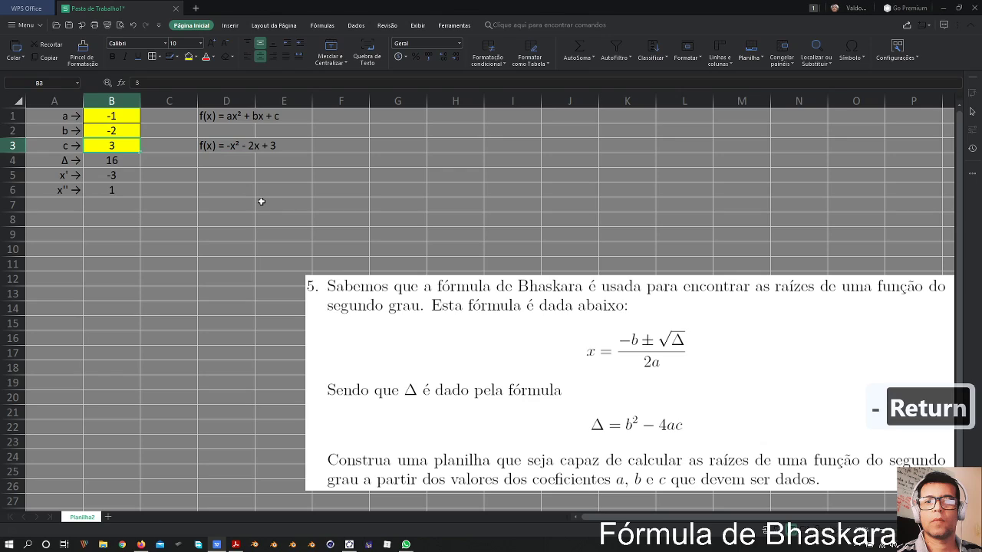
Step: Compare both roots in B5:B6 with points A and B in GeoGebra and reread the exercise statement in the spreadsheet
drag(107, 177, 113, 198)
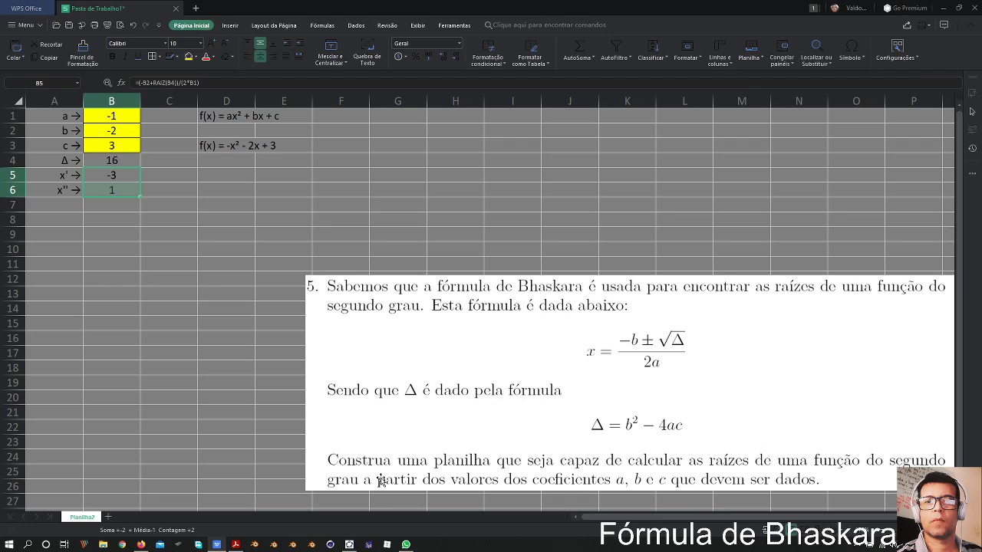
click(349, 545)
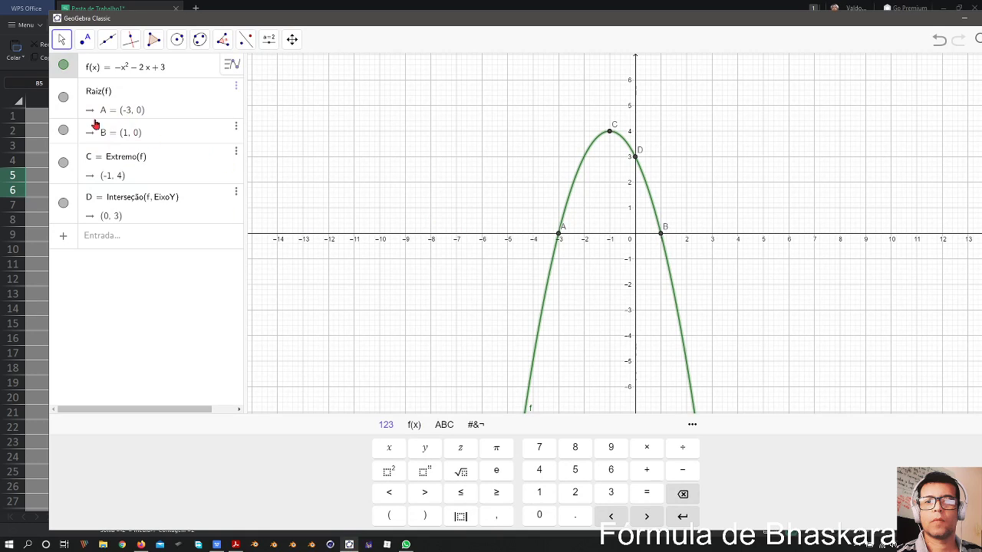
click(956, 19)
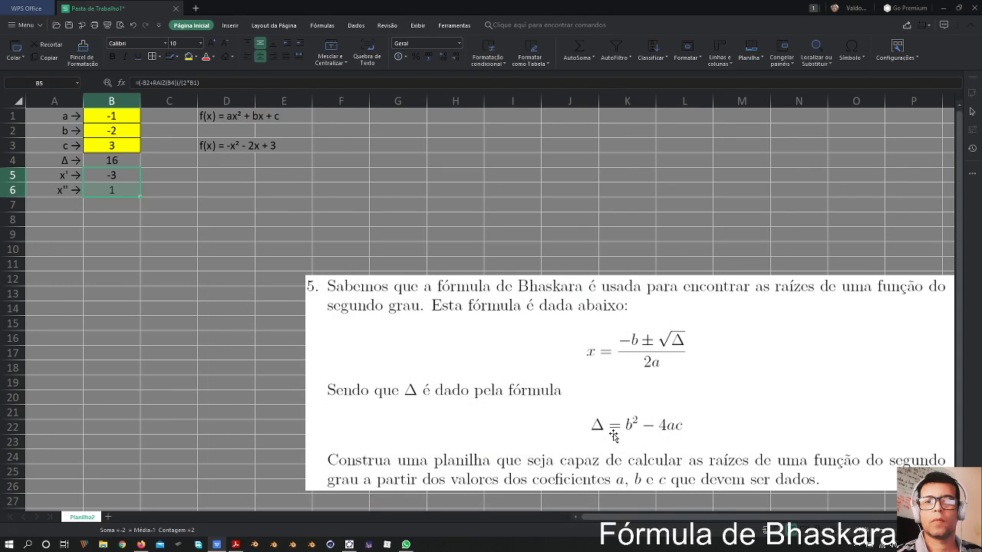
scroll(597, 418, down, 1)
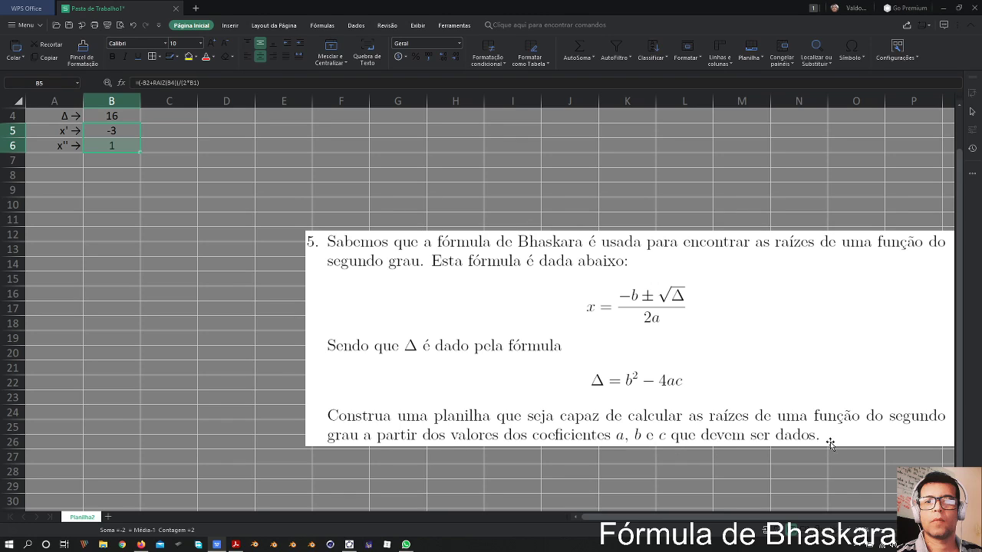
scroll(184, 349, up, 1)
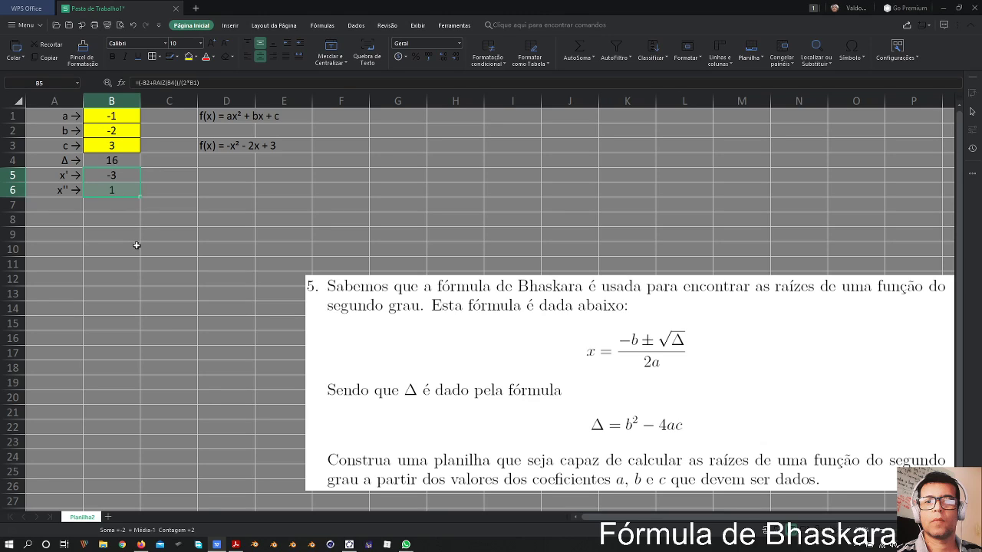
Step: Switch to GeoGebra and change the function to f(x) = x² + 2x + 3
click(349, 544)
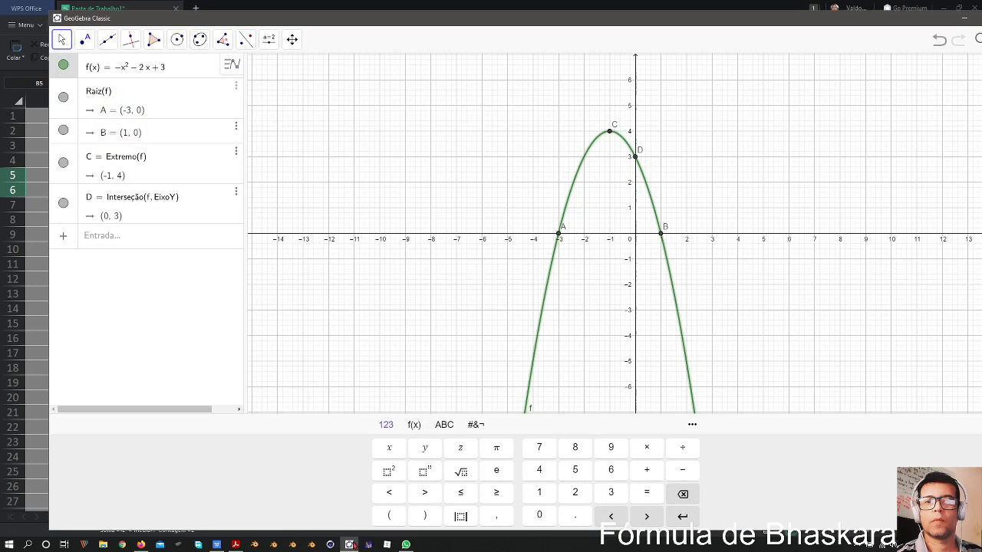
click(121, 69)
click(134, 71)
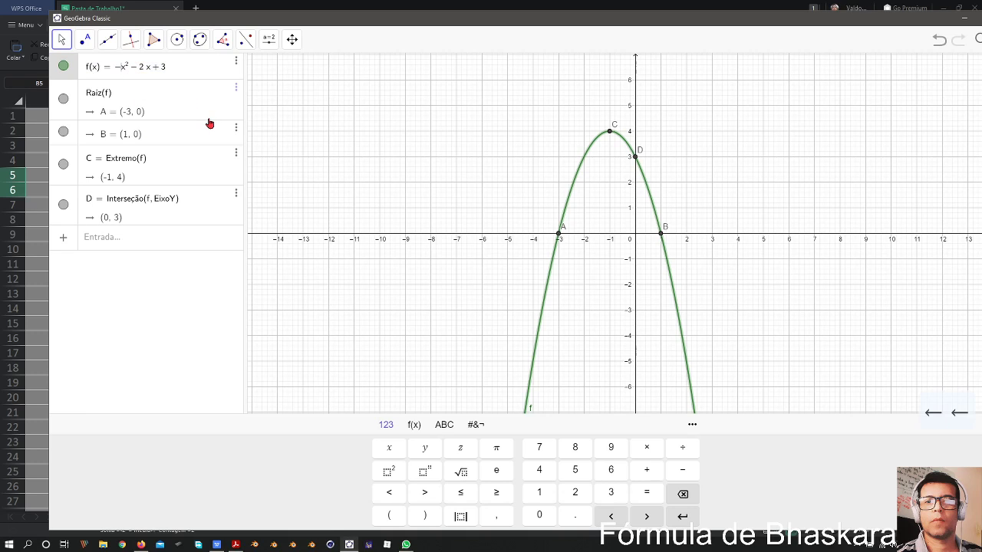
key(BackSpace)
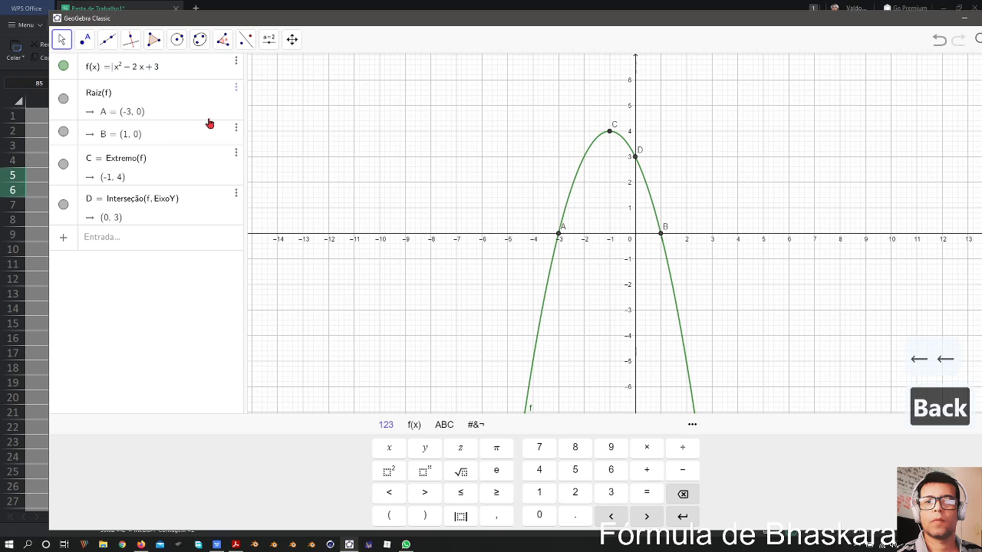
double_click(130, 68)
click(128, 70)
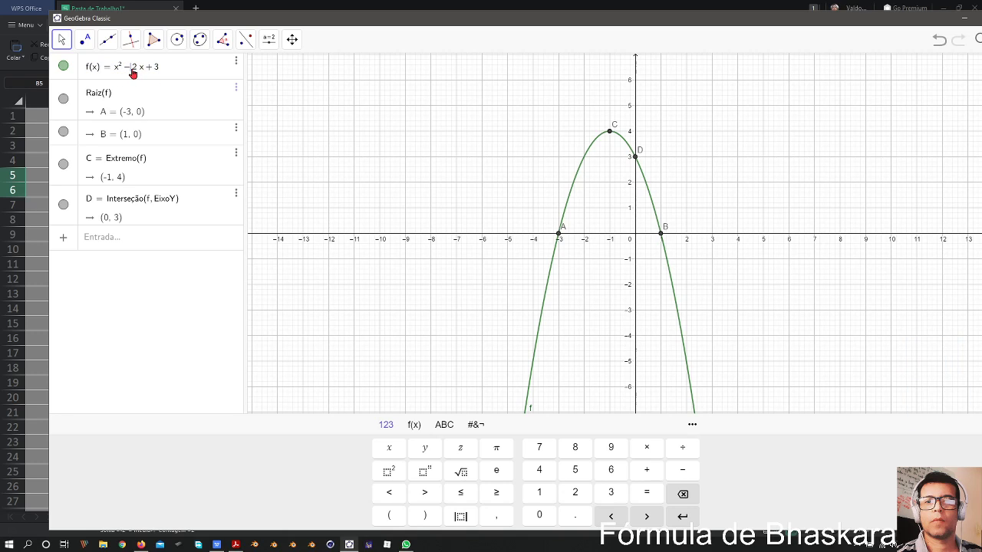
key(BackSpace)
text(+)
key(Return)
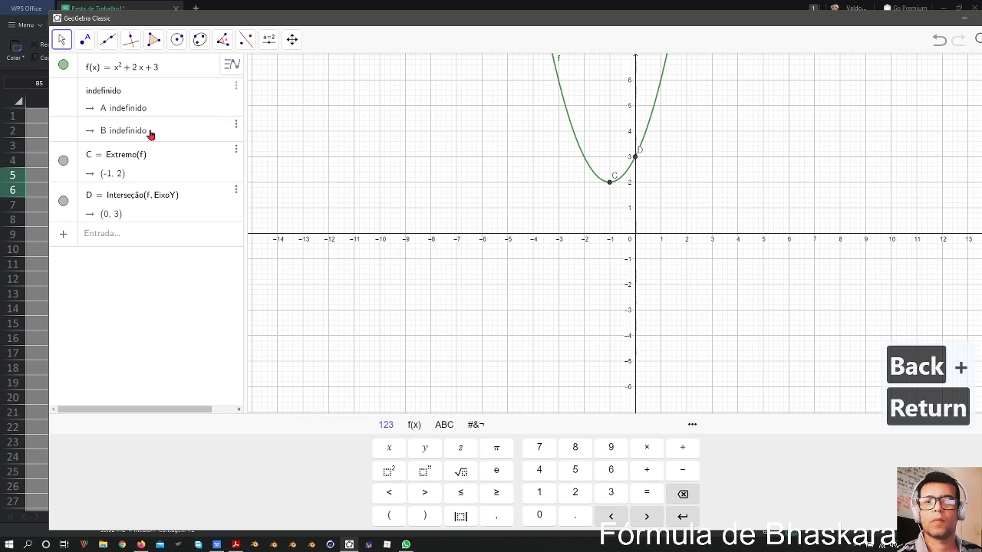
click(682, 211)
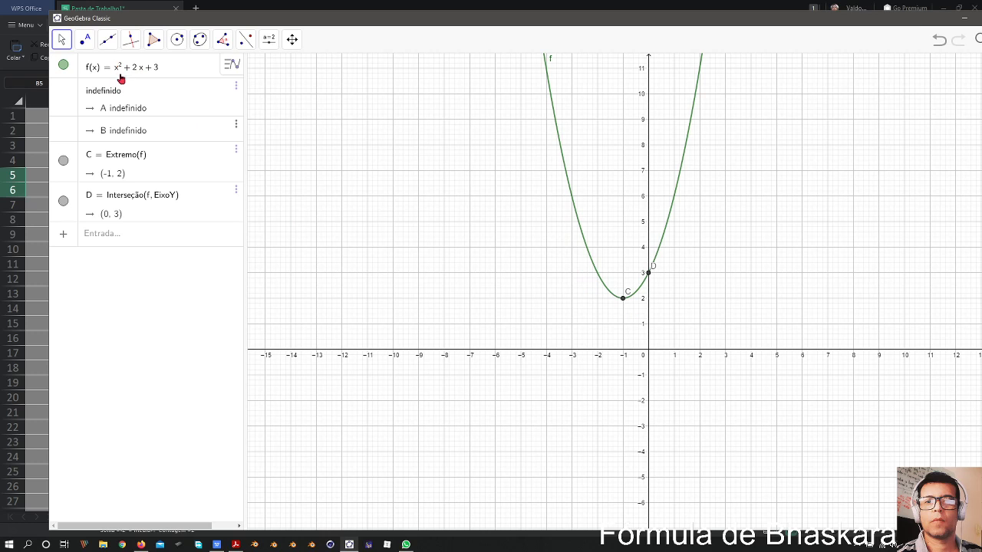
Step: Back in the spreadsheet, set coefficient a in B1 to 1 and b in B2 to 2, keeping c at 3
click(40, 204)
double_click(114, 116)
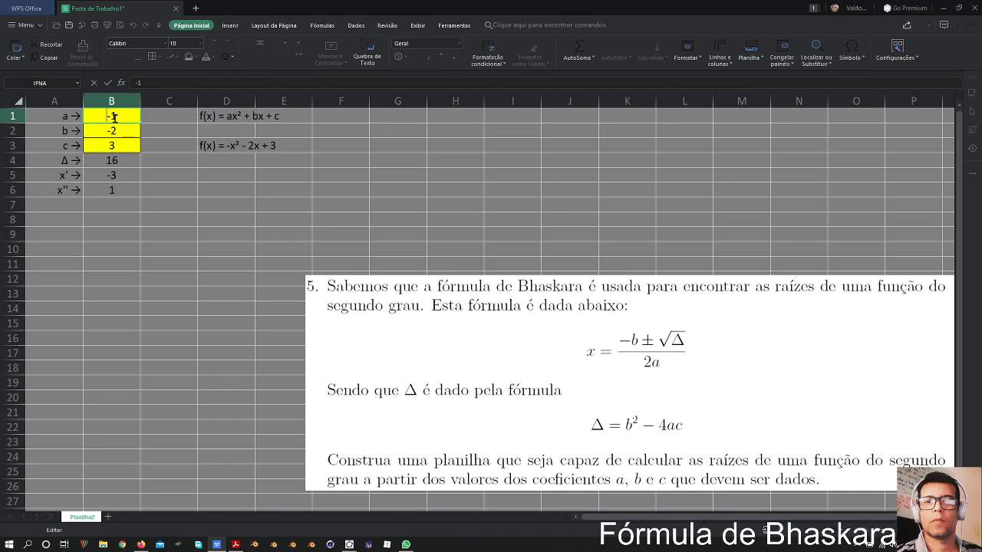
key(Delete)
key(Return)
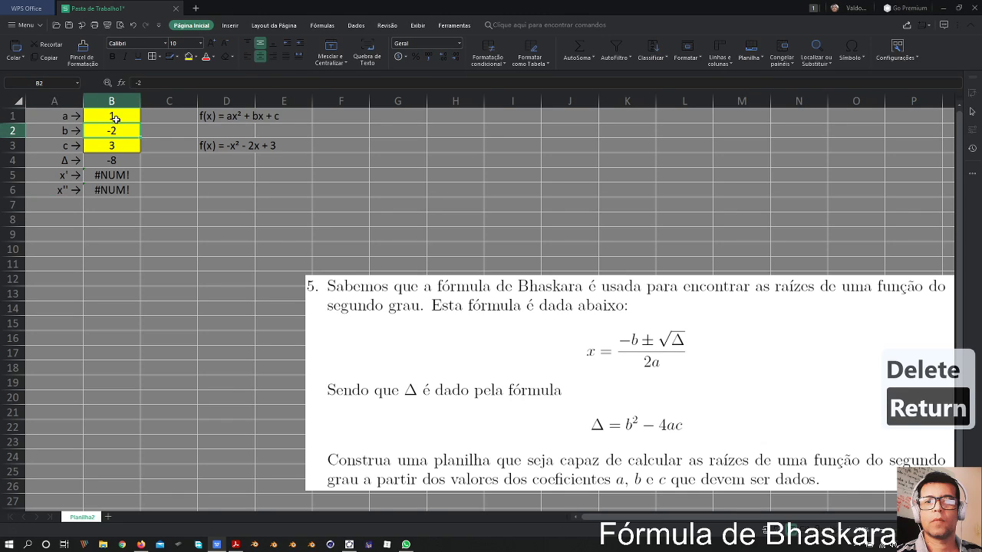
double_click(118, 130)
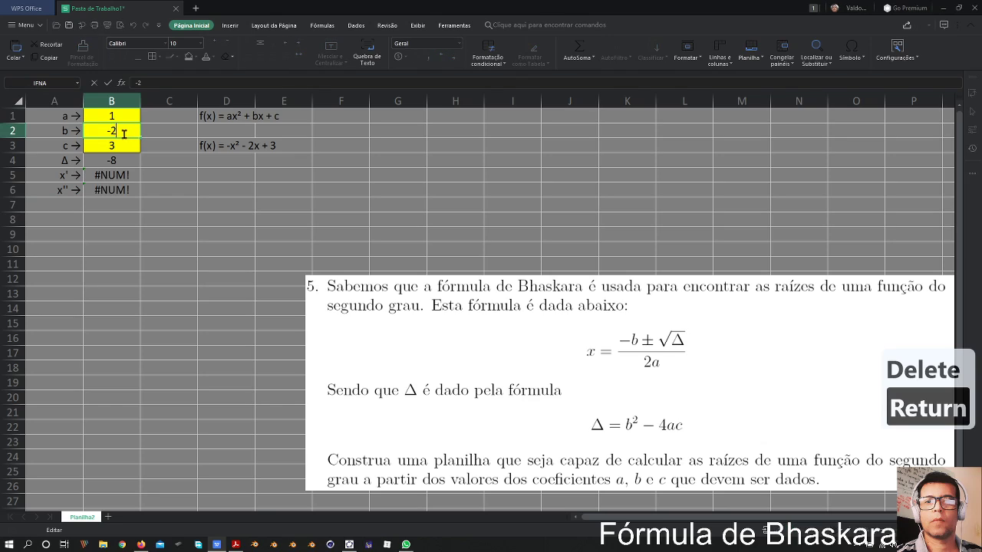
key(BackSpace)
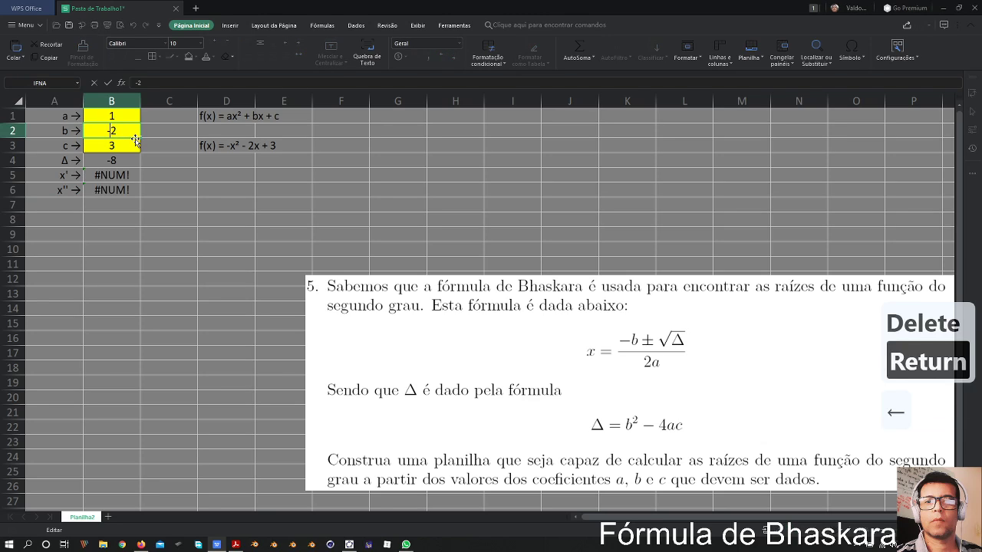
key(Return)
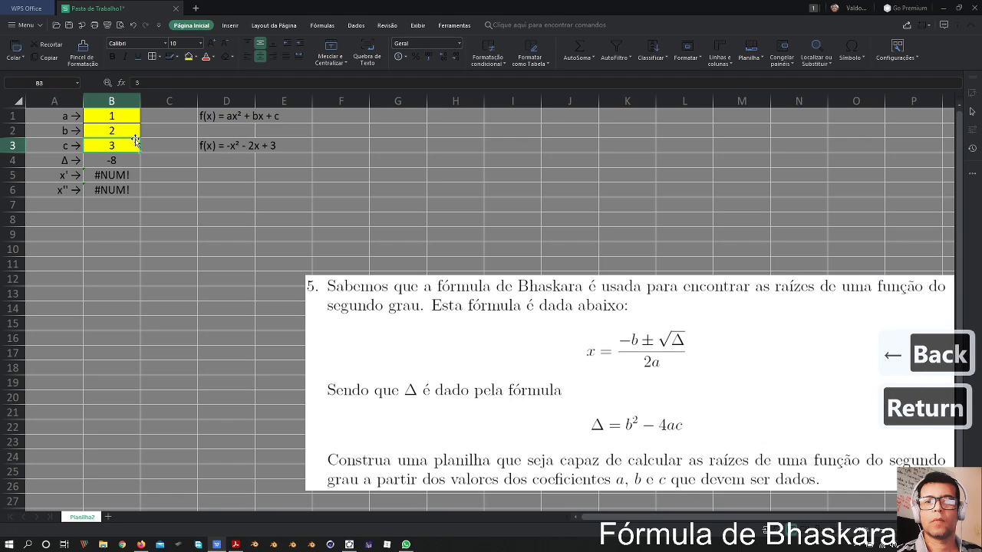
double_click(131, 144)
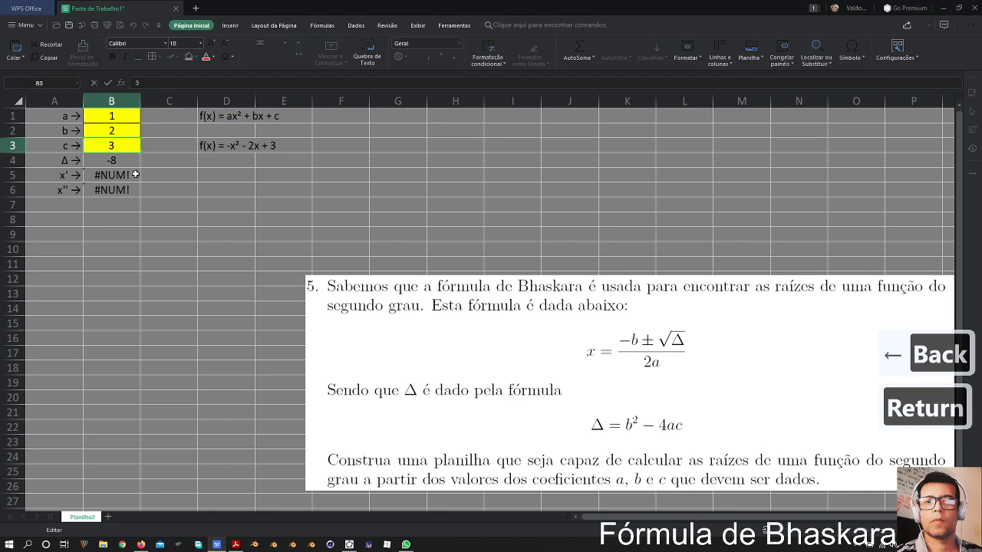
key(Return)
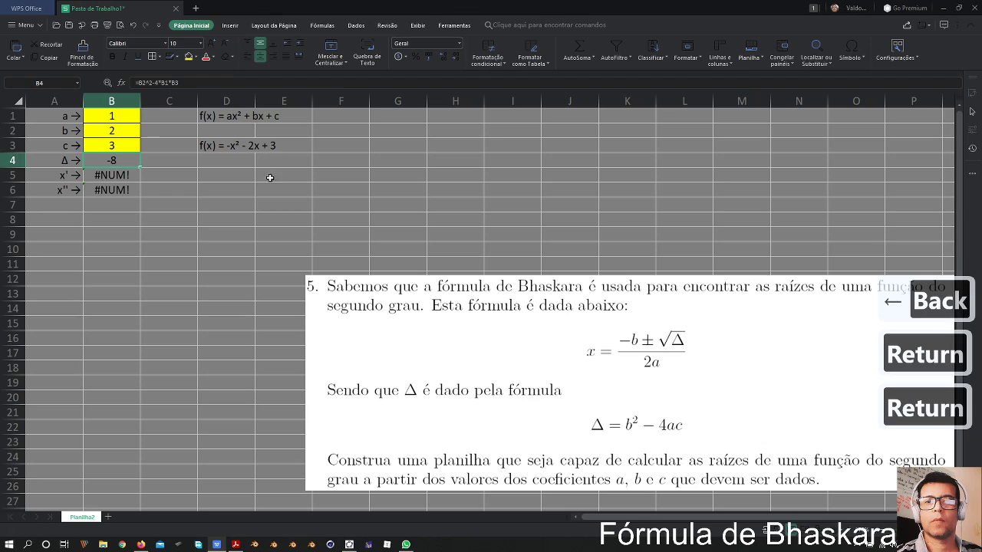
Step: Examine the root formulas and results in B5 and B6, and compare them with the parabola in GeoGebra
click(107, 174)
click(111, 193)
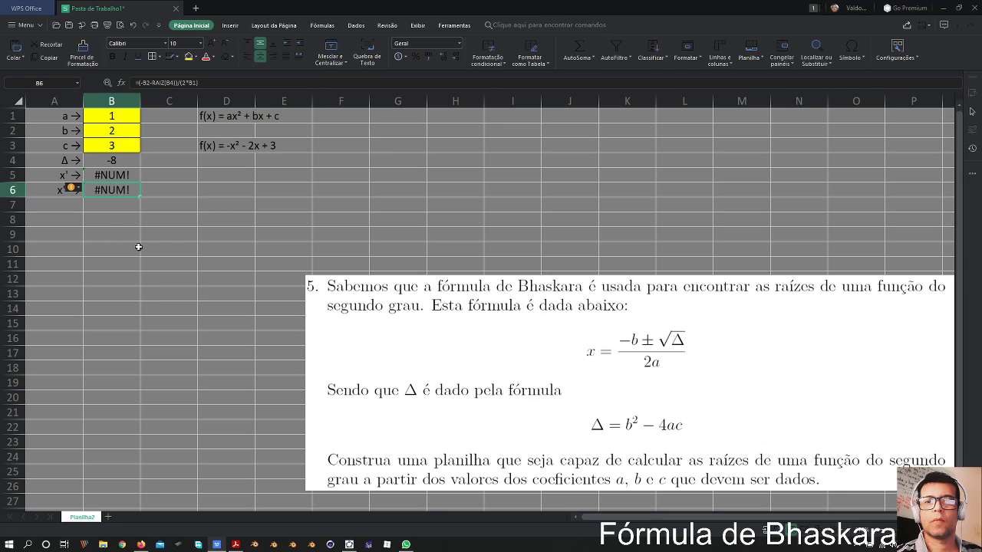
double_click(98, 175)
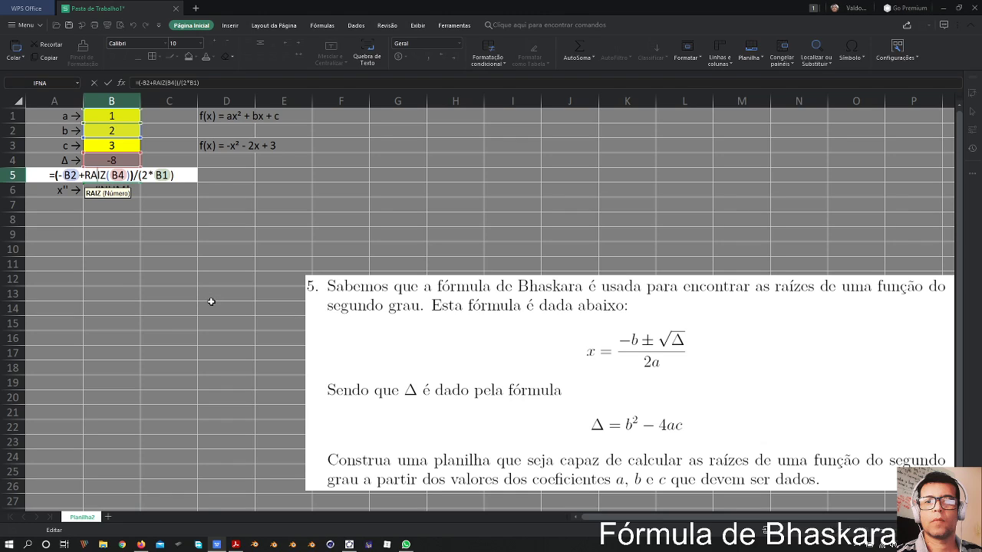
key(Return)
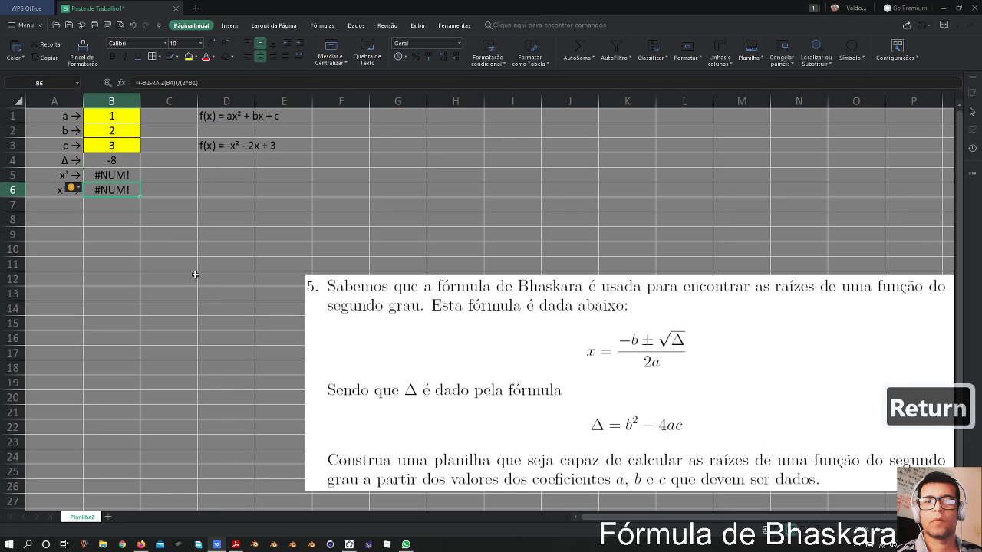
click(117, 175)
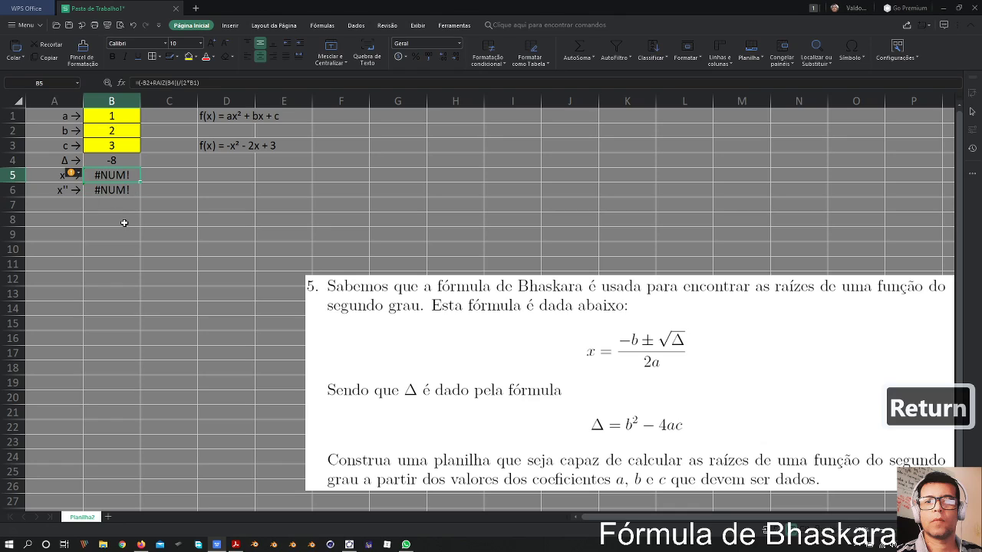
click(122, 205)
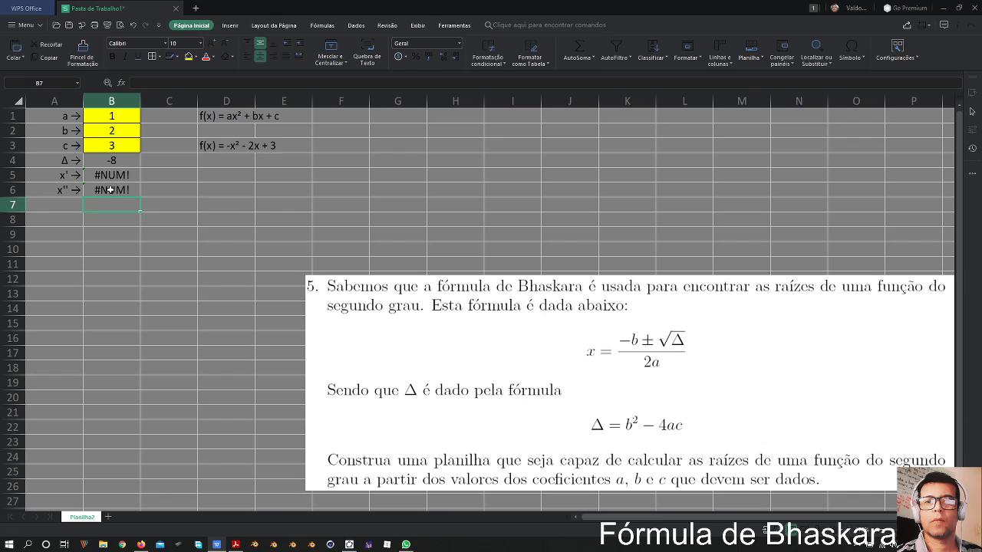
click(349, 544)
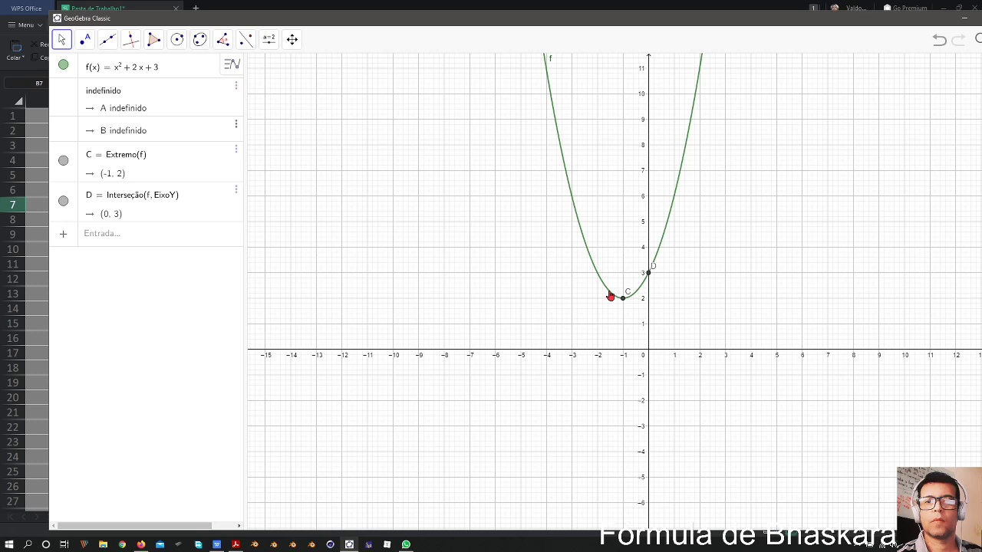
Step: Reduce the GeoGebra function to f(x) = x², removing its linear and constant terms
drag(580, 376, 615, 380)
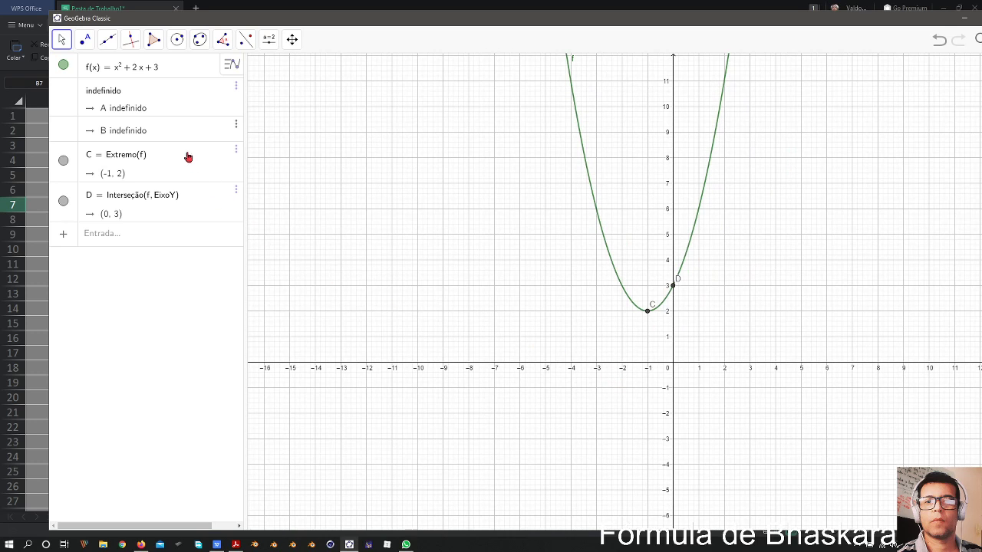
click(165, 71)
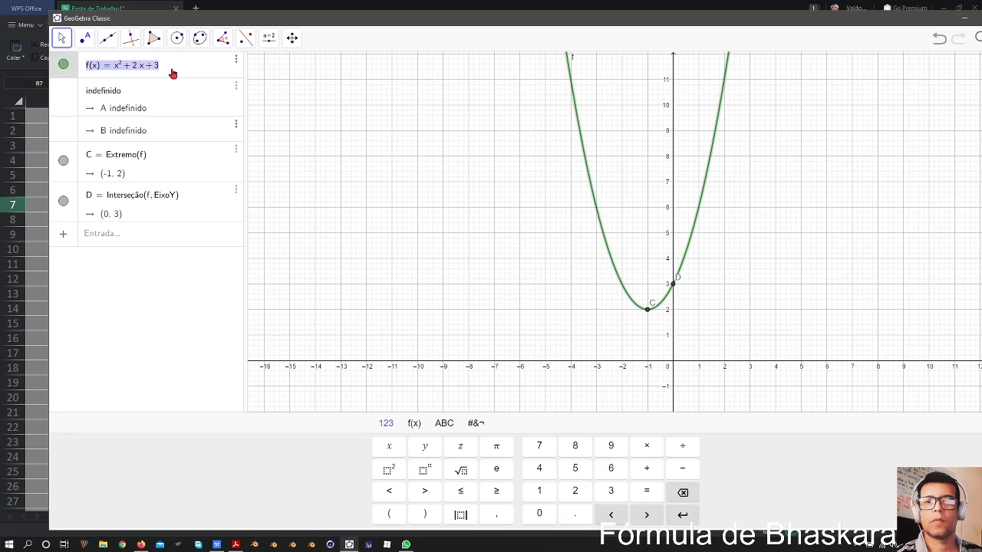
key(BackSpace)
key(BackSpace)
key(BackSpace)
key(BackSpace)
key(BackSpace)
key(BackSpace)
key(BackSpace)
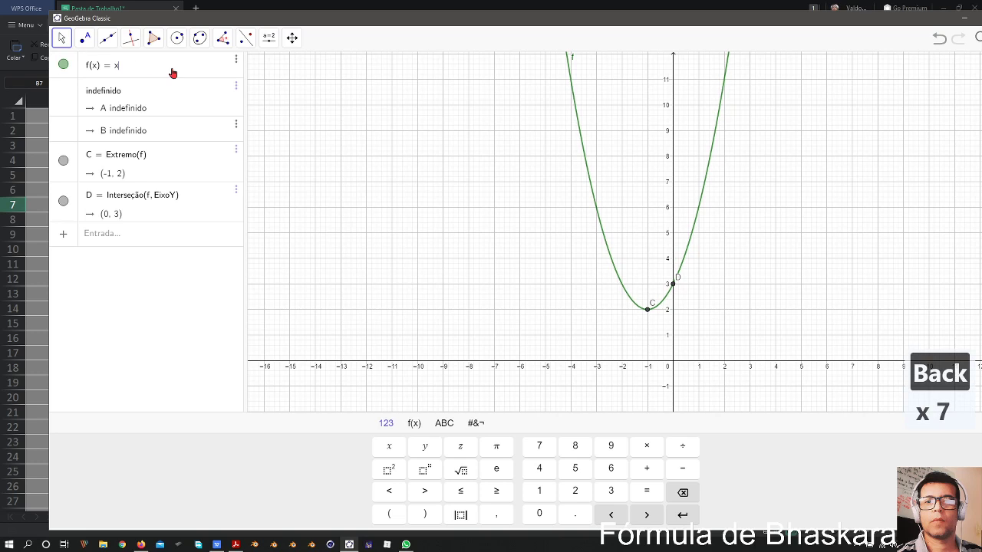
key(ctrl+alt+2)
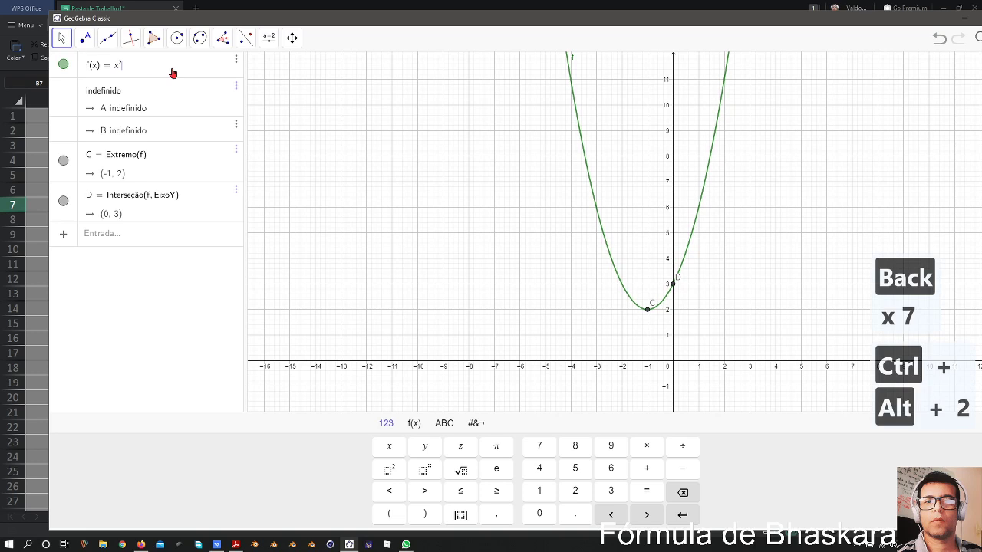
key(Return)
Step: Add a linear term to the function so it reads f(x) = x² + 2x
click(173, 73)
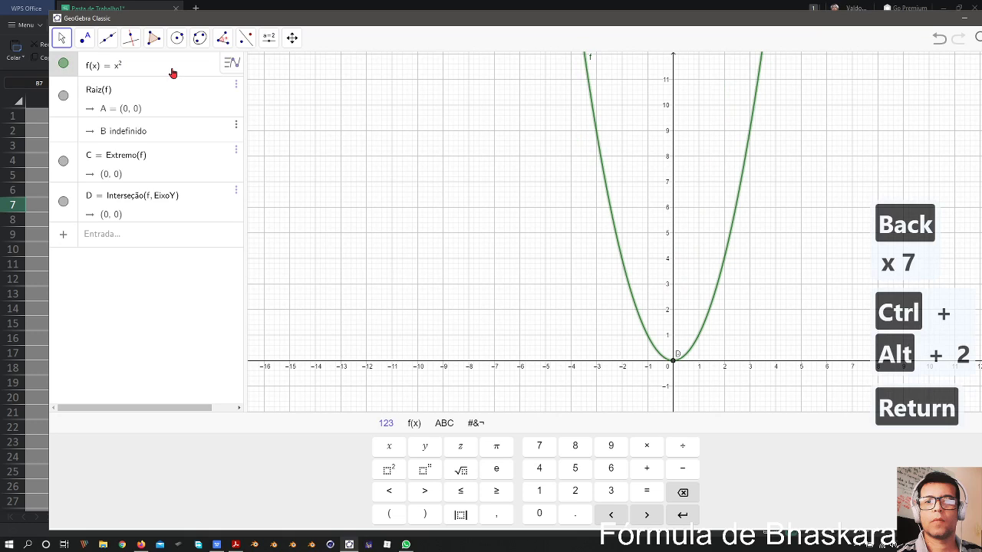
text(+)
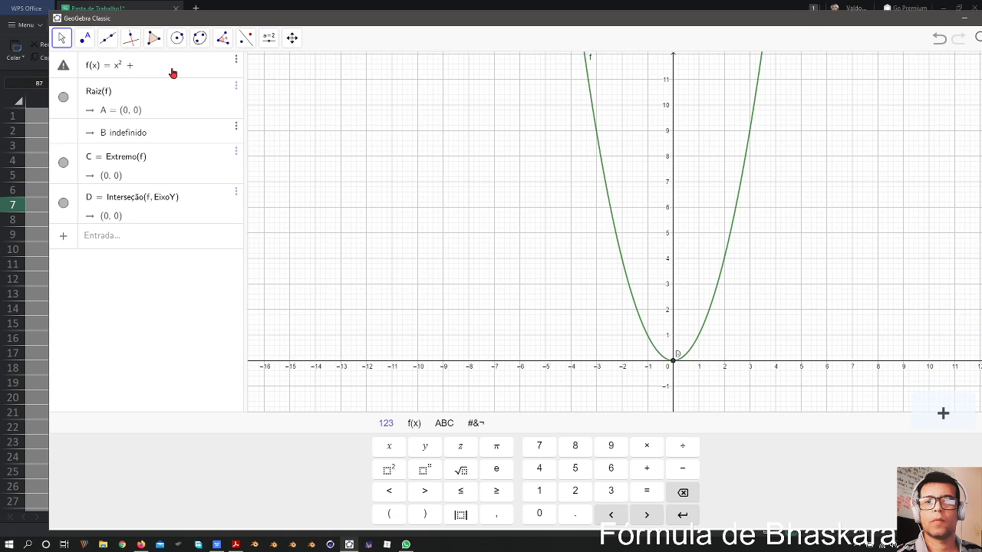
text(2x)
key(Return)
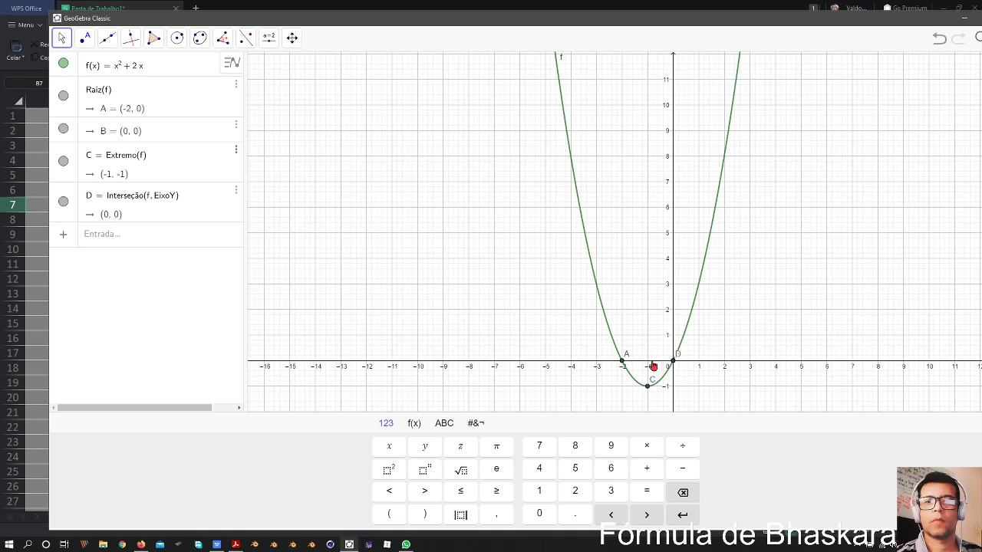
Step: Change the function to f(x) = 2x², graph it, and return to the WPS spreadsheet
click(135, 71)
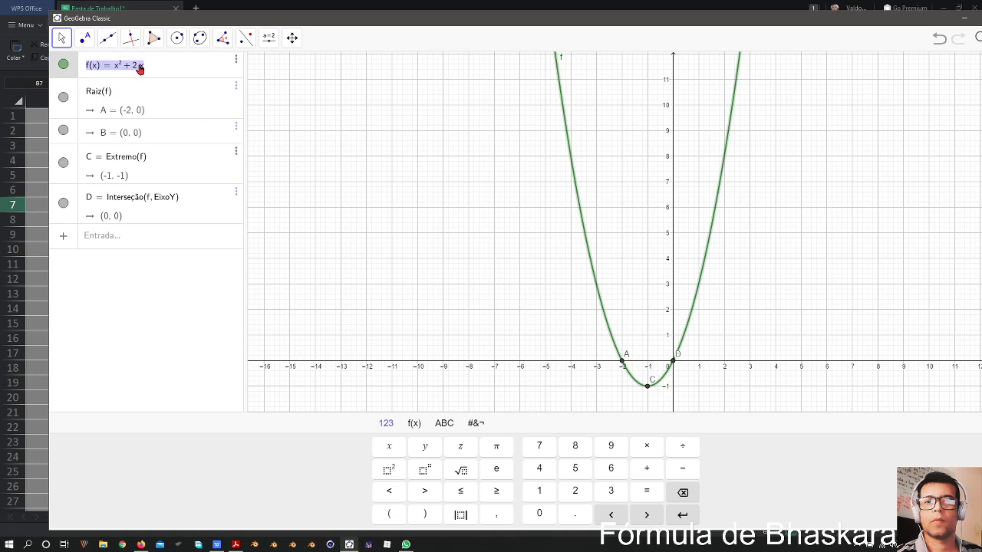
key(BackSpace)
key(BackSpace)
key(BackSpace)
key(BackSpace)
key(BackSpace)
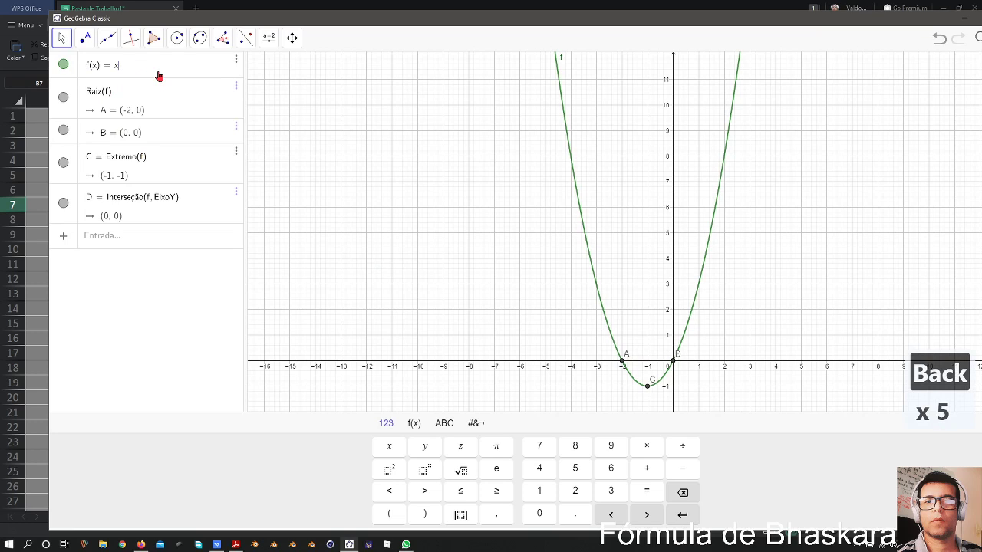
key(ctrl+alt+2)
key(Left)
key(Left)
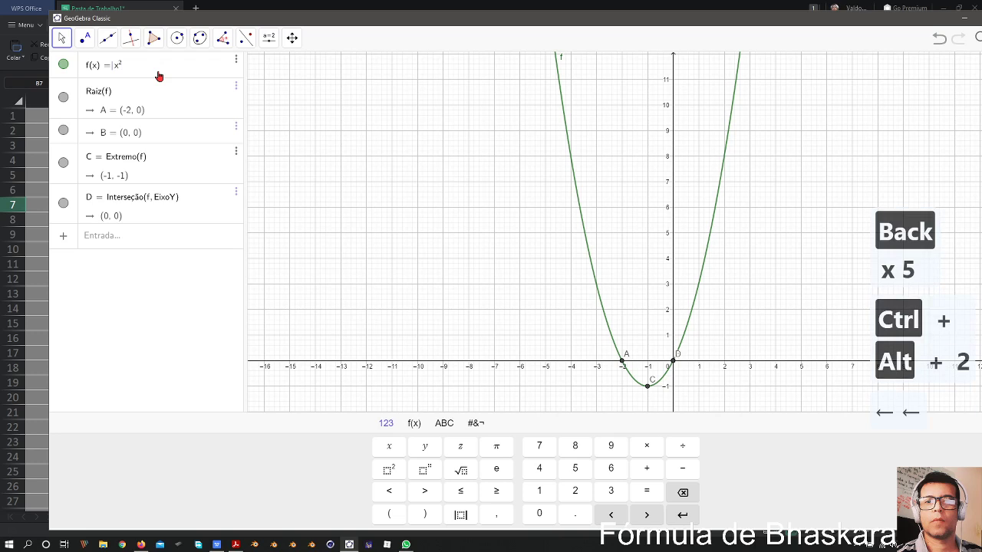
key(Right)
key(Left)
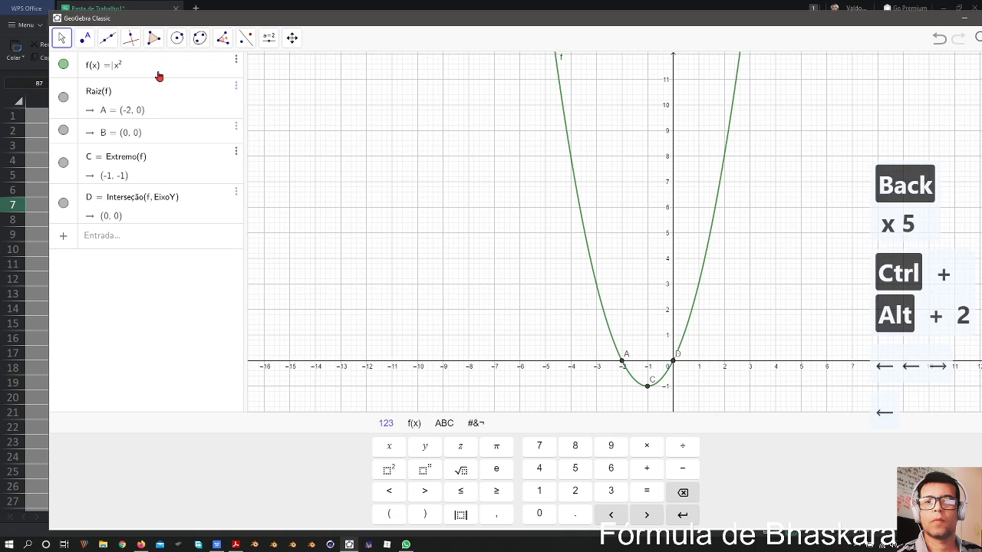
text(2)
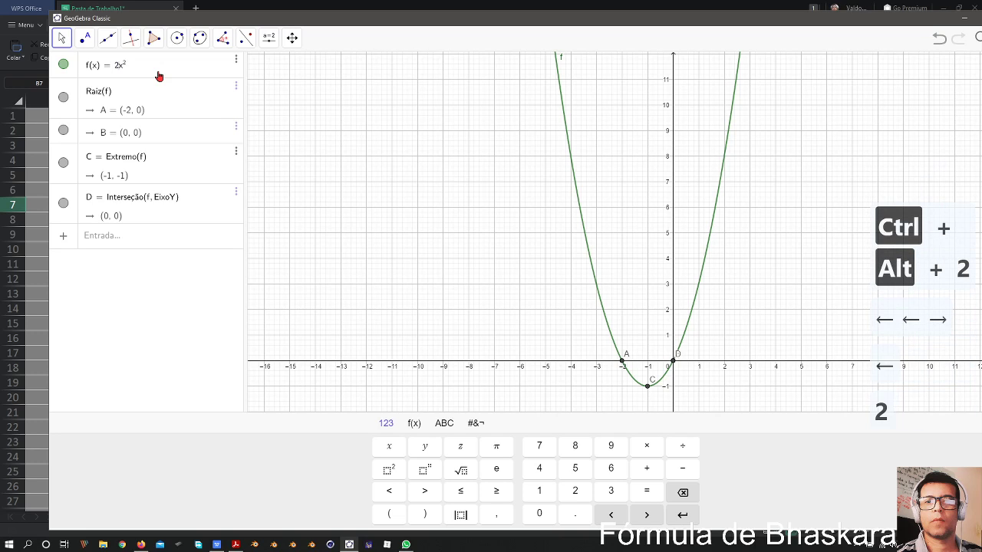
key(Return)
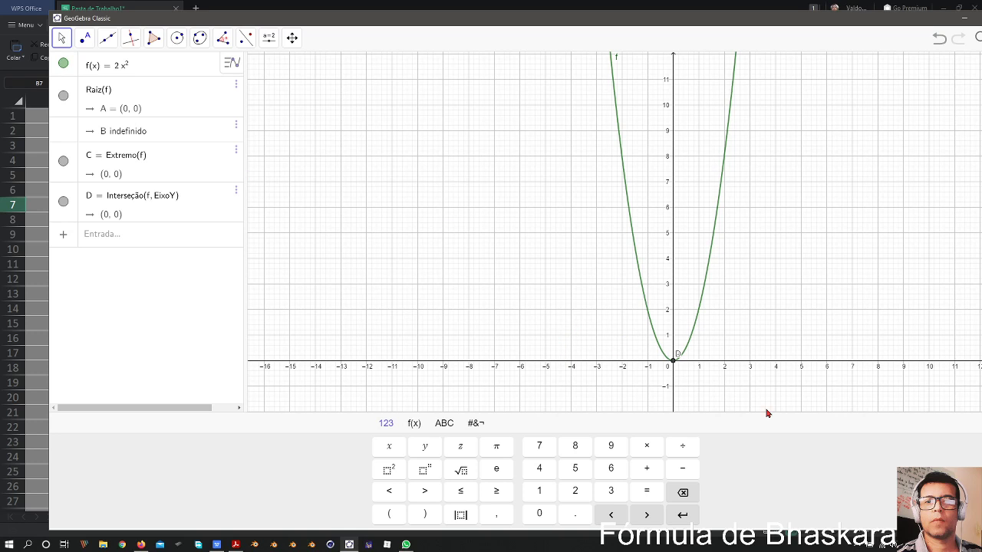
click(963, 17)
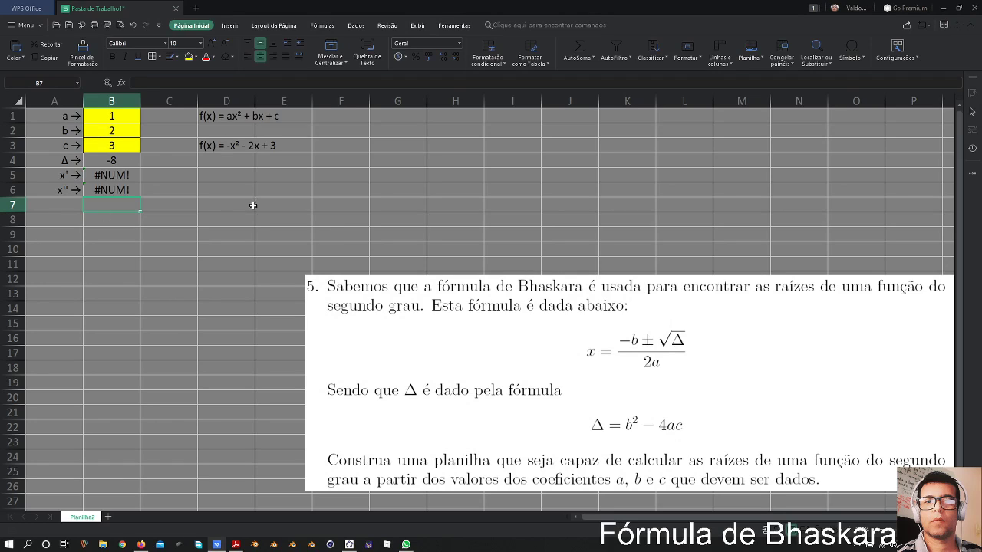